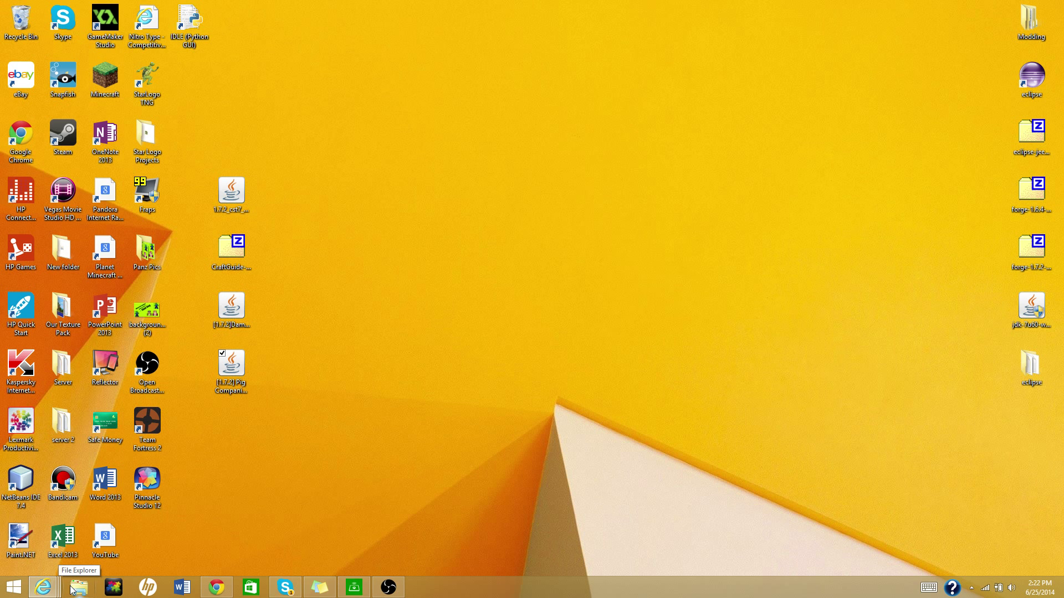
Switch to Chrome, bring up the Hit Splat Damage Indicators forum topic, and close its banner ad.
mouse_move(57, 595)
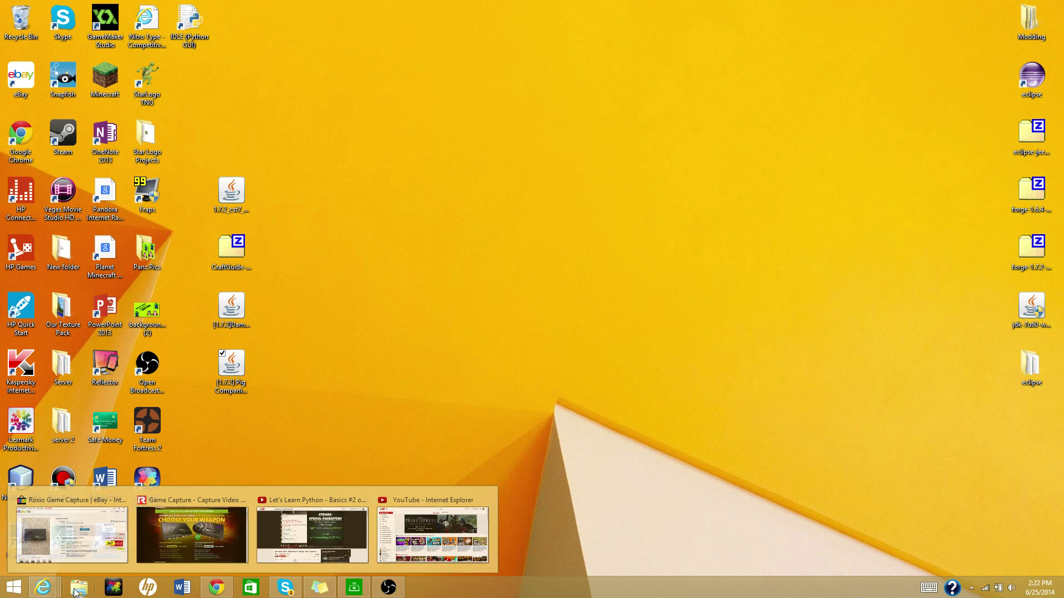
click(242, 551)
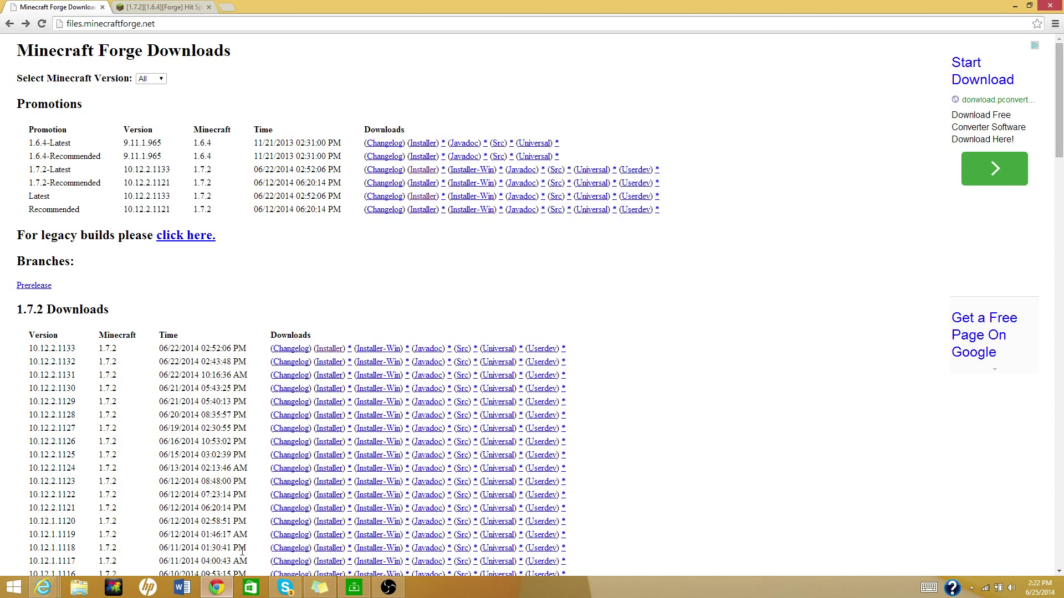
click(141, 8)
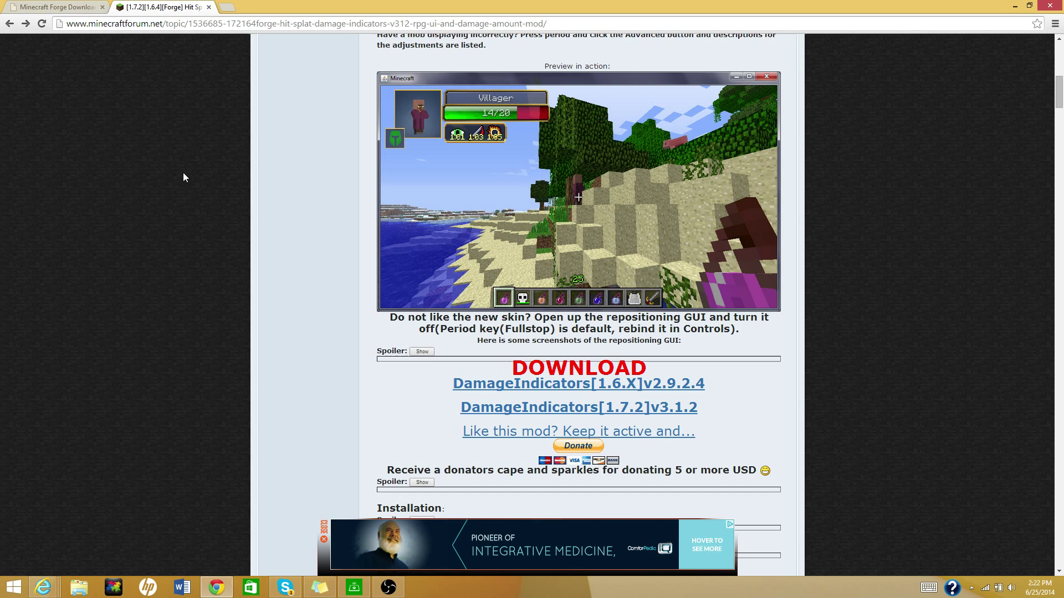
click(323, 539)
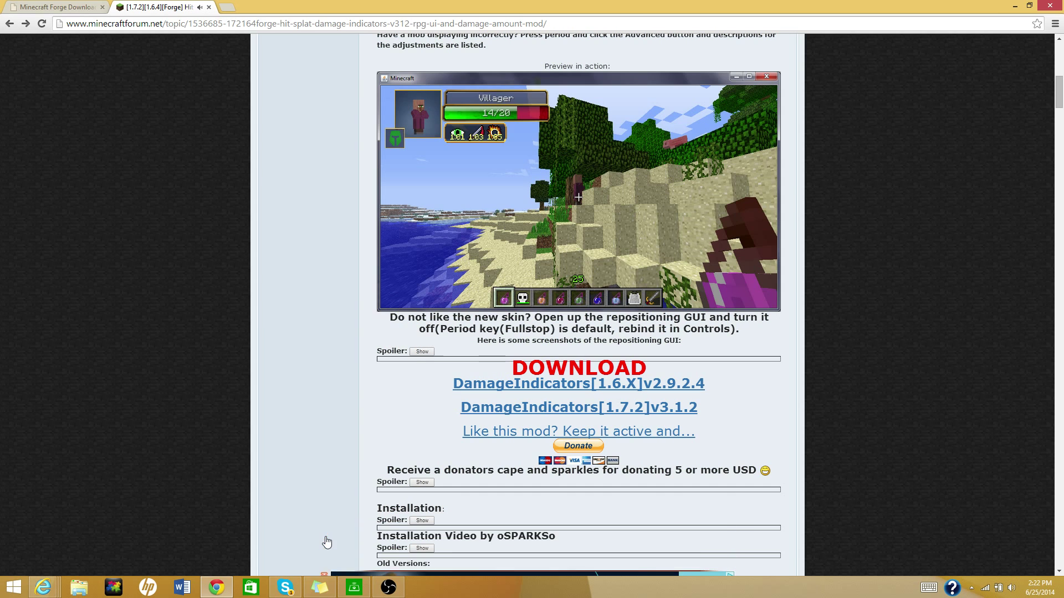
Bring up the Minecraft Forge Downloads page in Chrome and highlight minecraftforge.net in its address.
click(1011, 8)
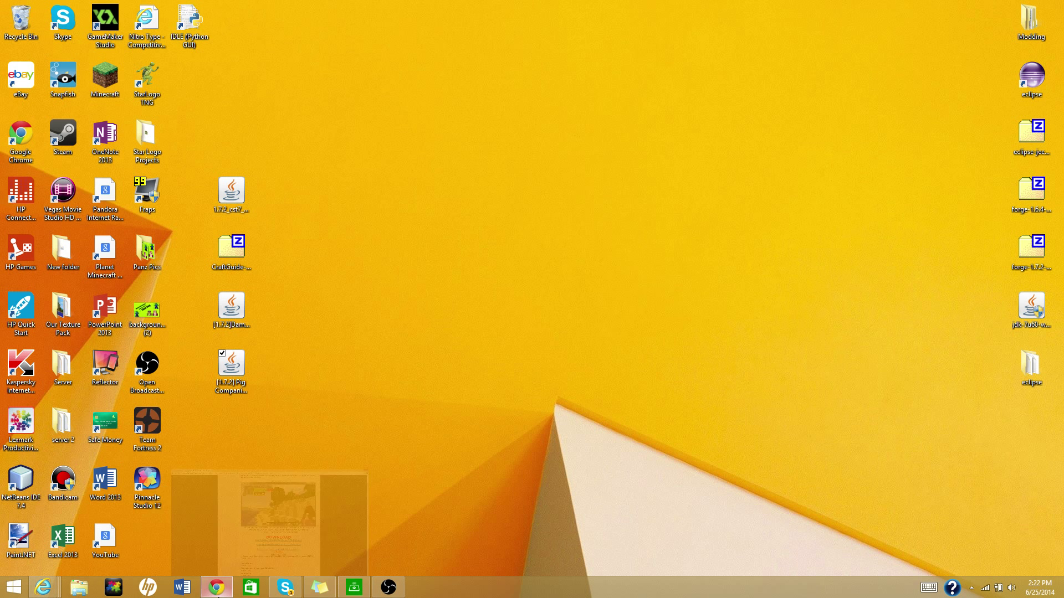
click(282, 533)
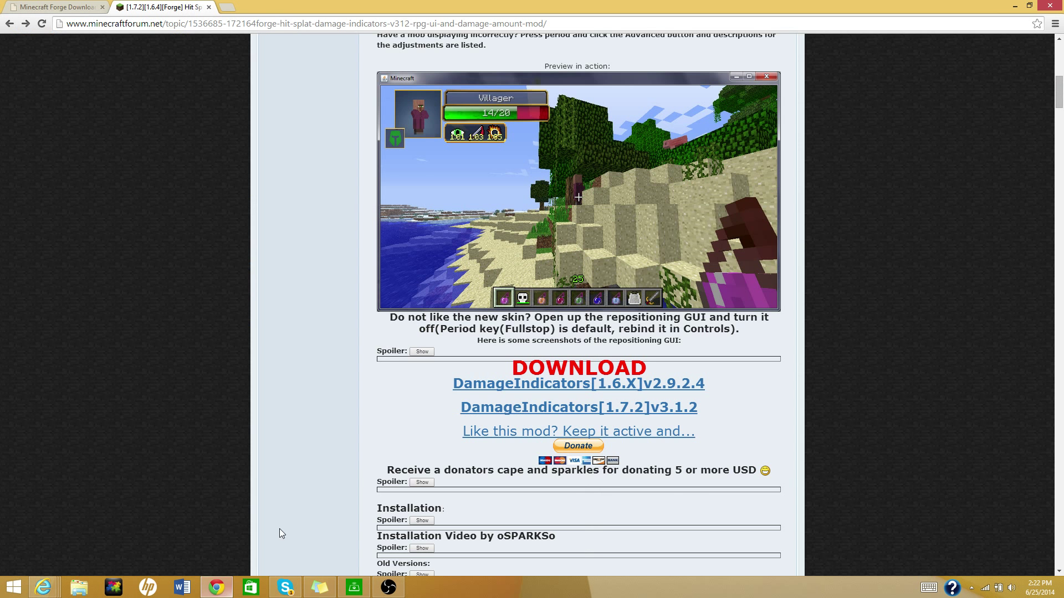
click(52, 8)
click(1013, 5)
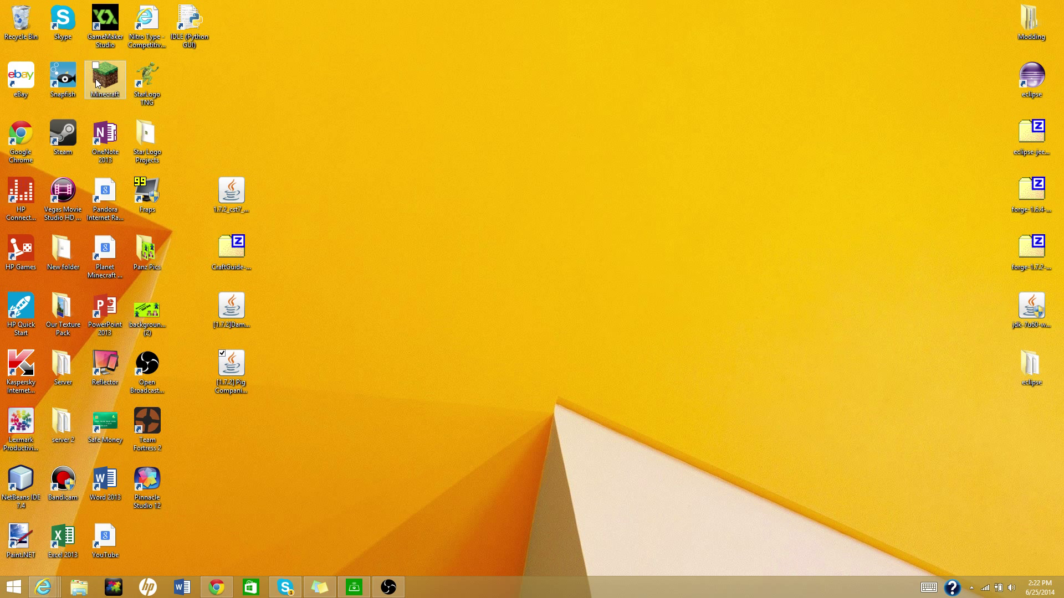
click(232, 596)
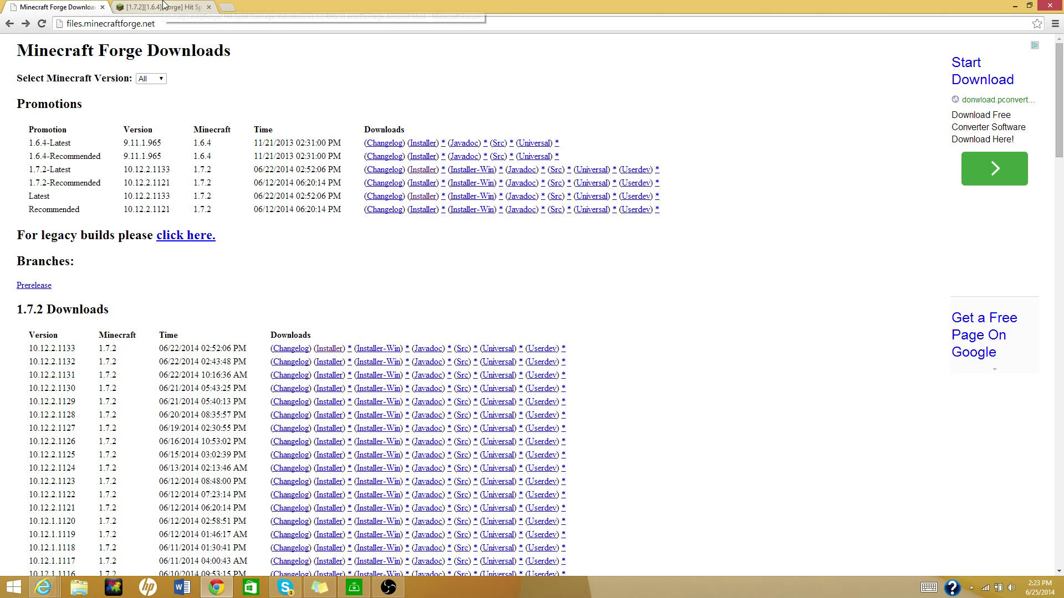
drag(156, 23, 84, 24)
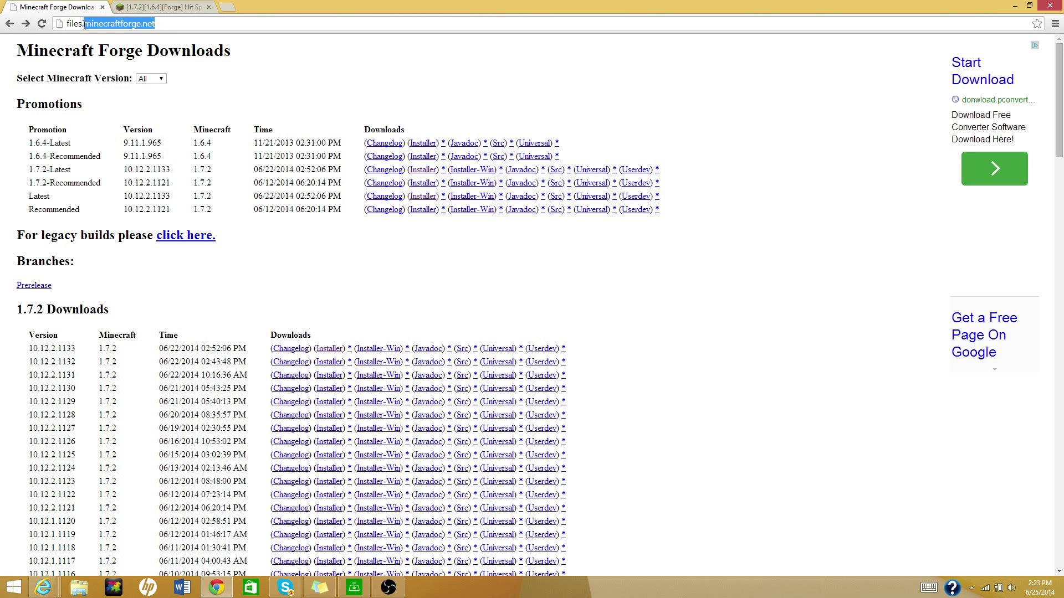
click(343, 102)
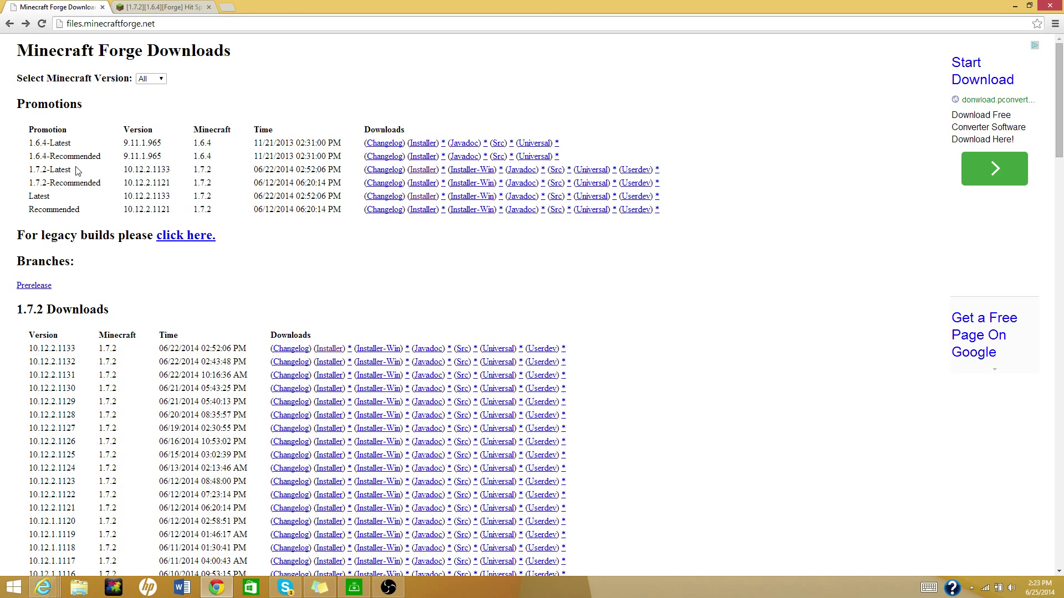
Download the 1.7.2-Latest Forge installer, skipping the adf.ly advert and keeping the flagged jar file.
drag(73, 174, 29, 172)
click(422, 169)
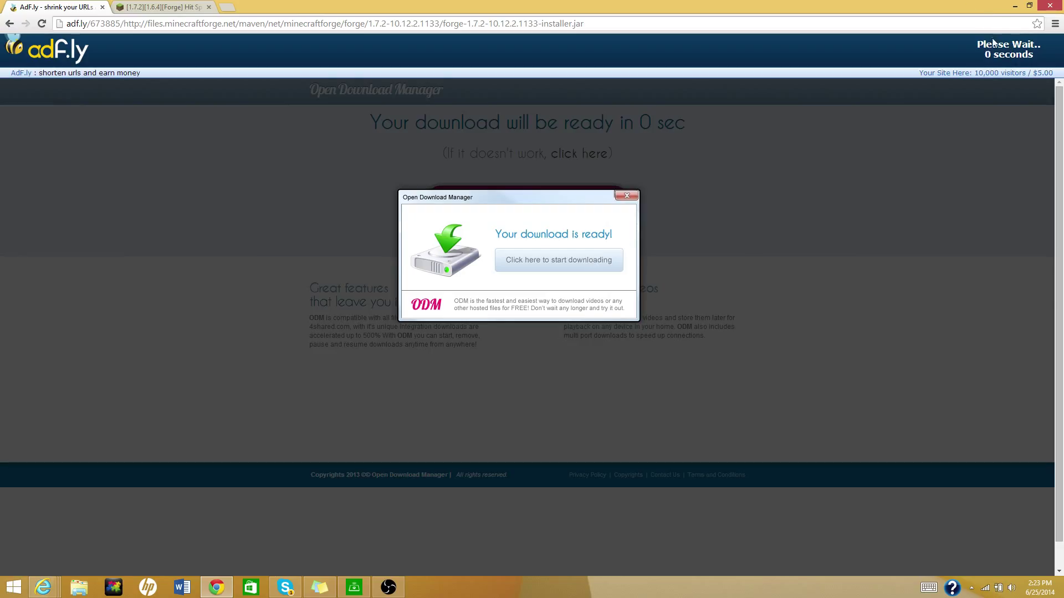
click(998, 52)
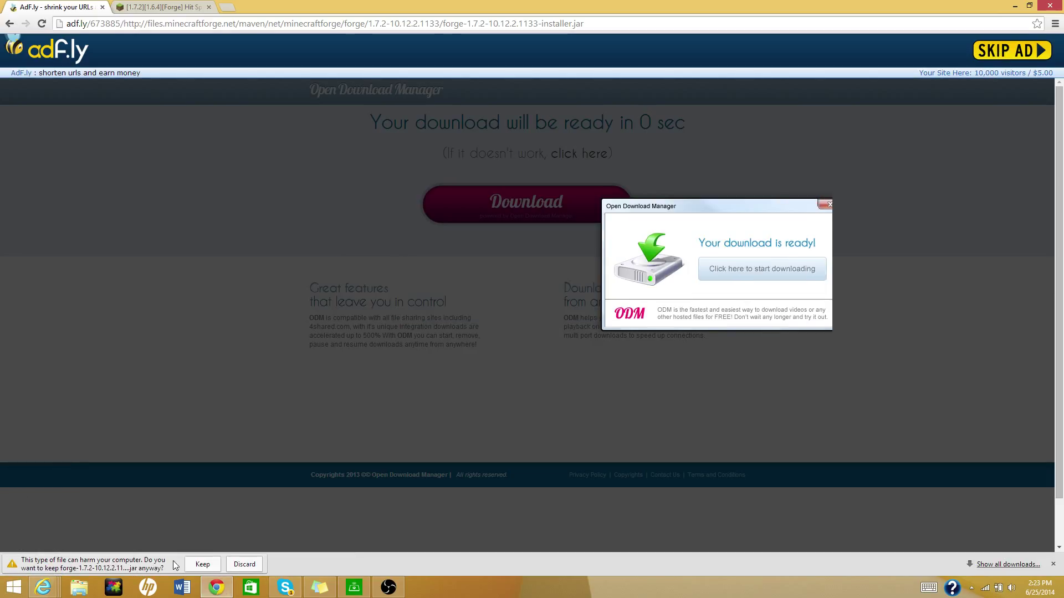
click(211, 564)
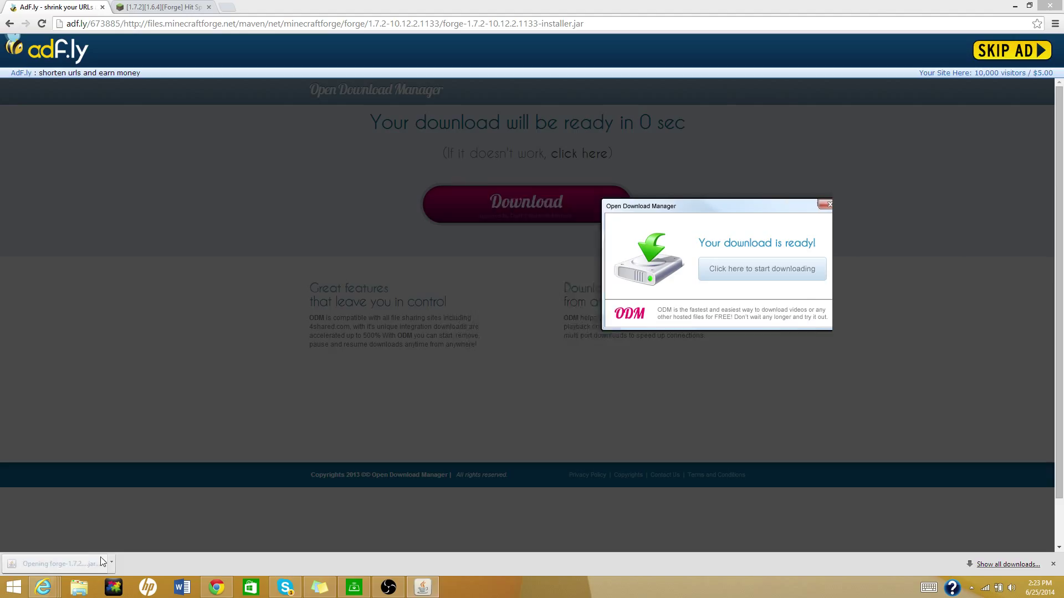
Install Forge into the default .minecraft folder with the Install client option, and dismiss the completion dialog.
click(1015, 5)
drag(570, 212, 579, 183)
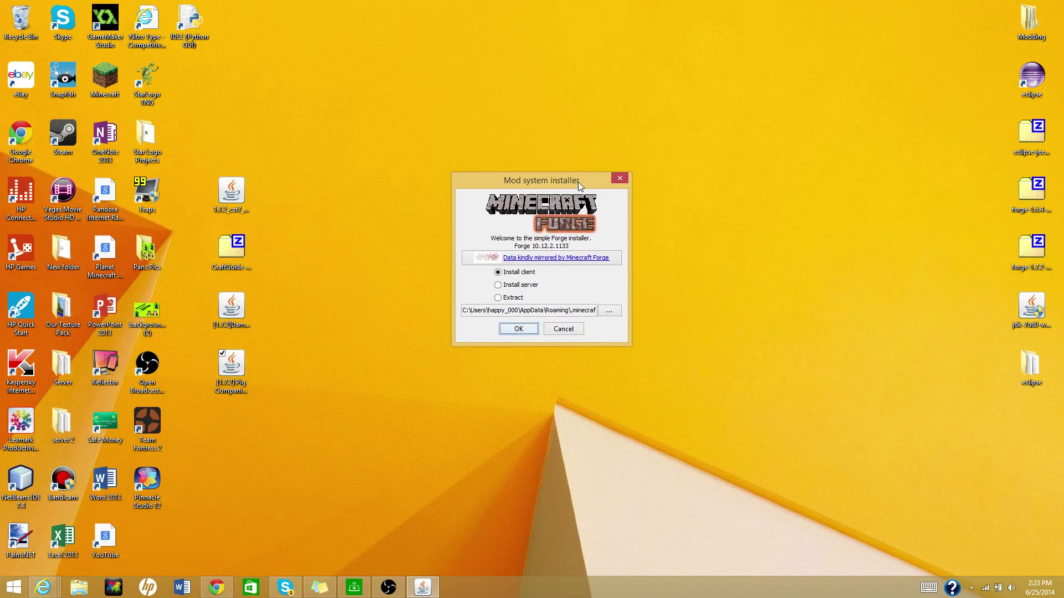
click(501, 284)
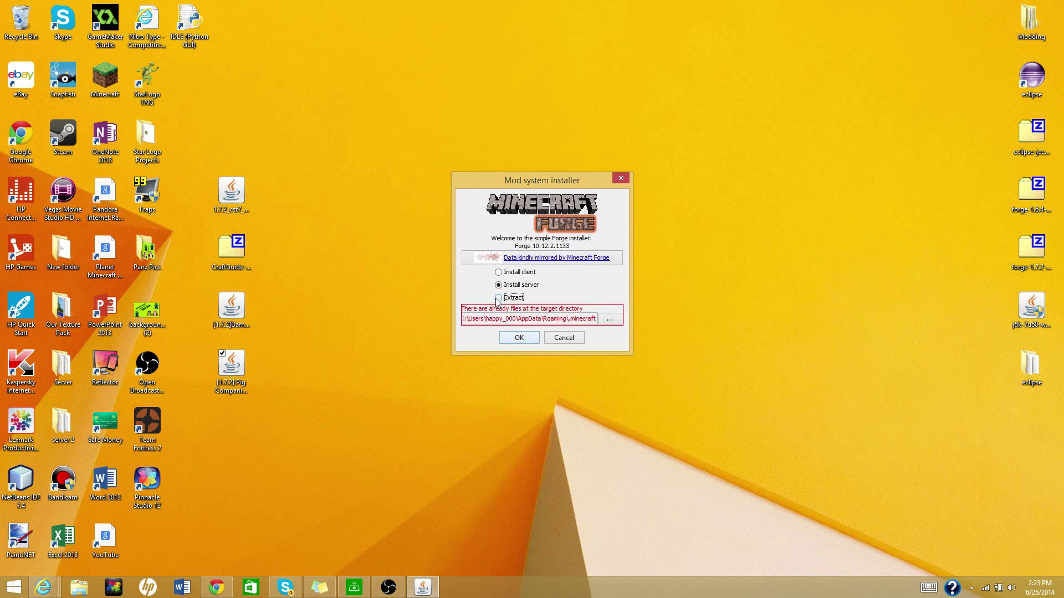
click(501, 272)
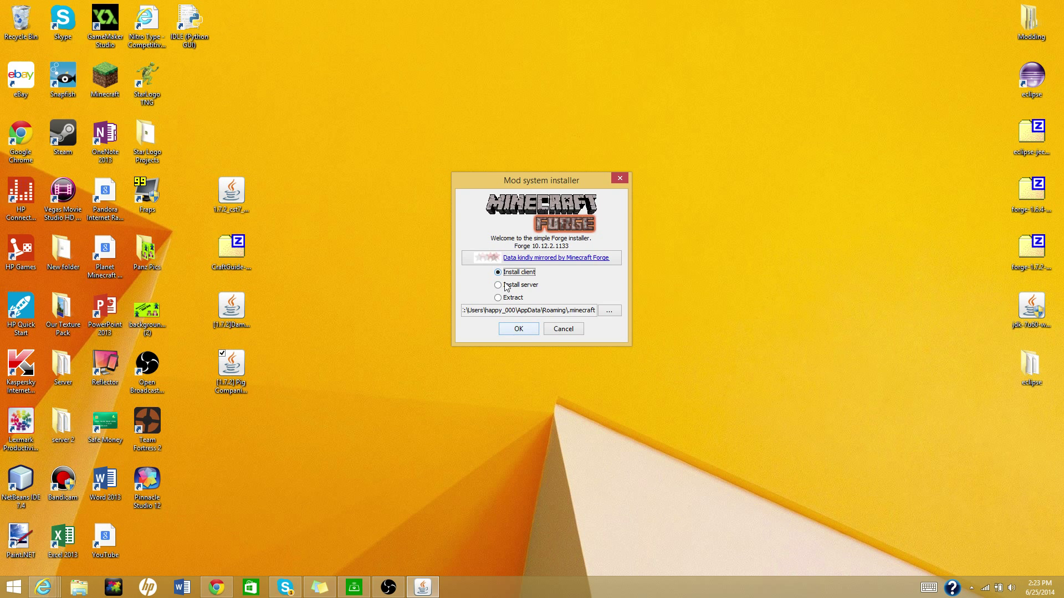
click(514, 329)
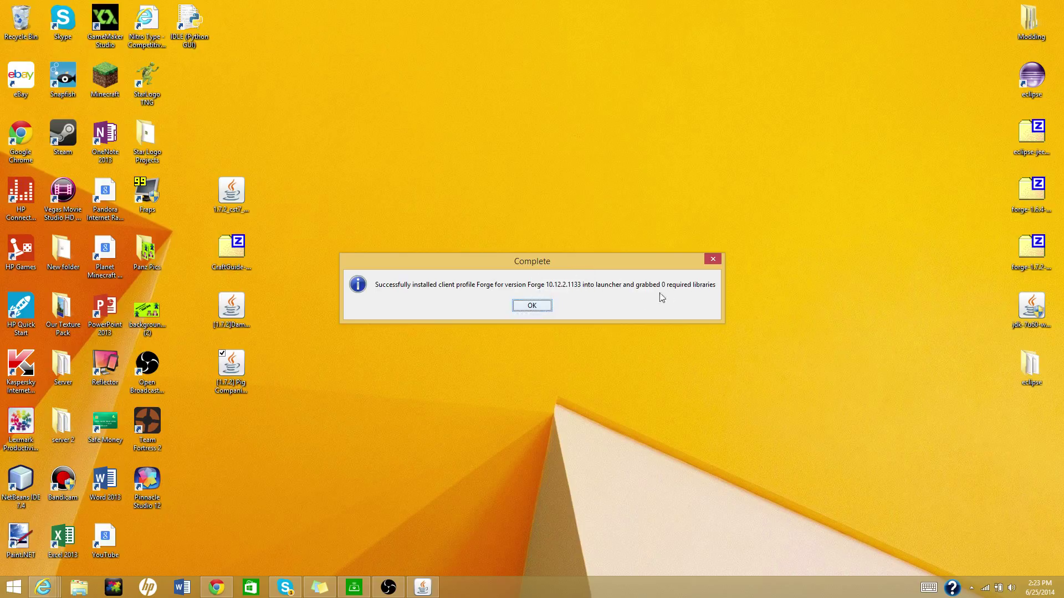
click(543, 305)
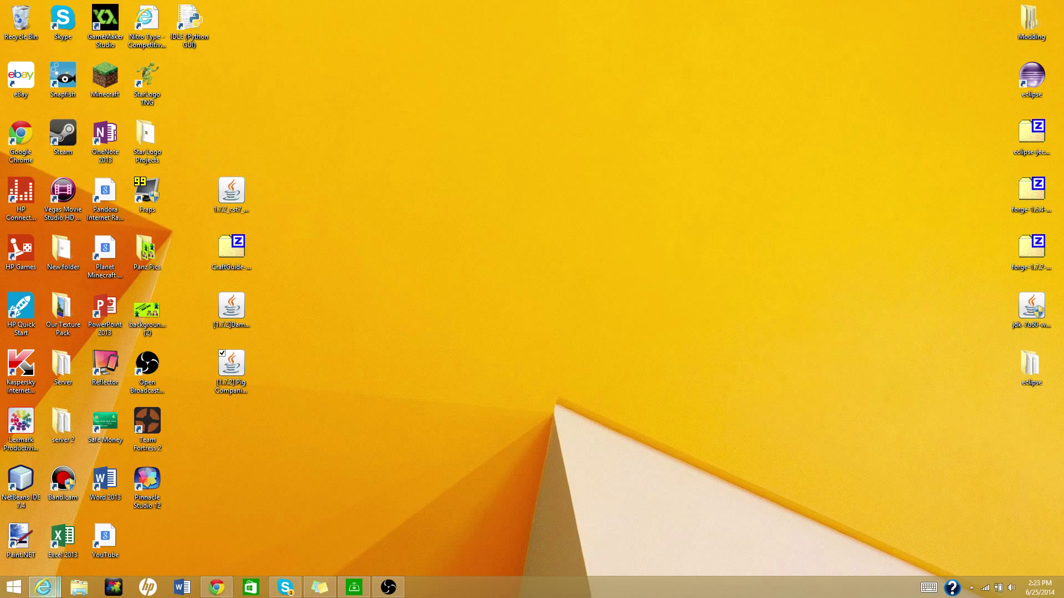
Download DamageIndicators v3.1.2 for Minecraft 1.7.2 from the forum topic in Chrome, skipping the adf.ly advert.
click(217, 587)
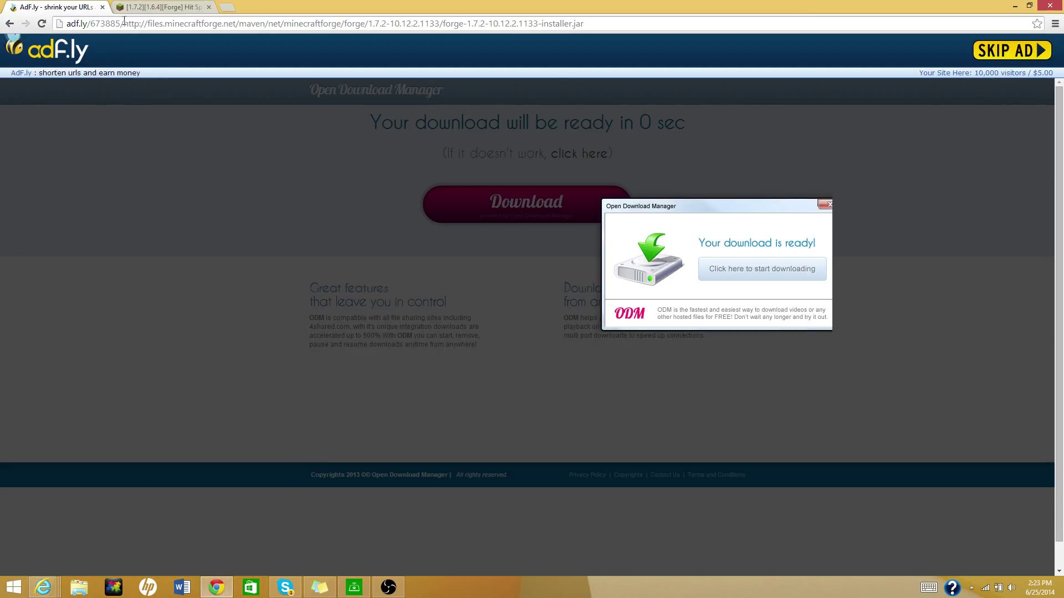
click(151, 8)
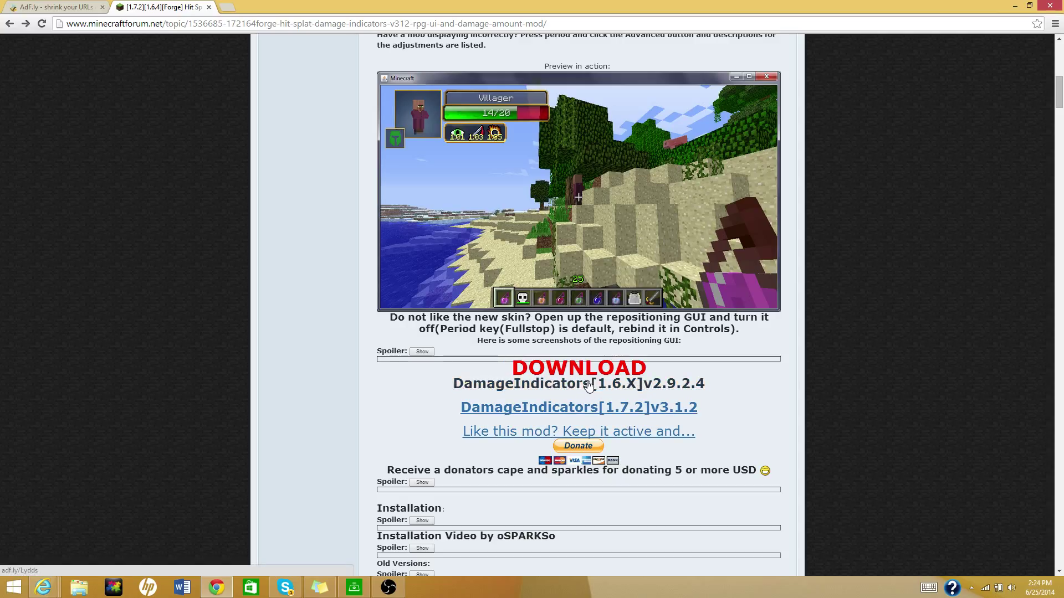
click(560, 410)
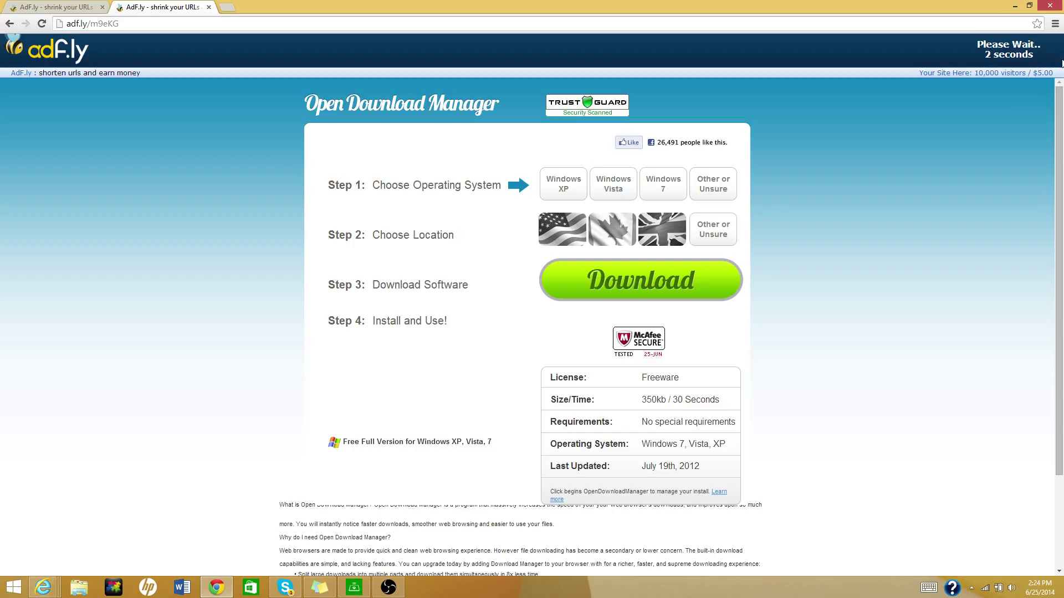
click(1009, 48)
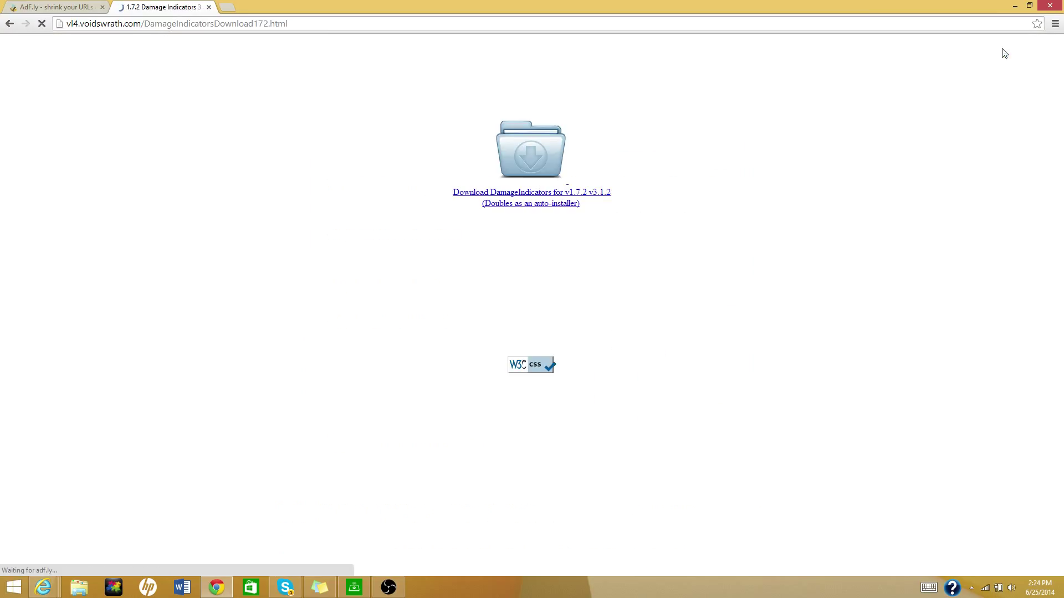
click(542, 193)
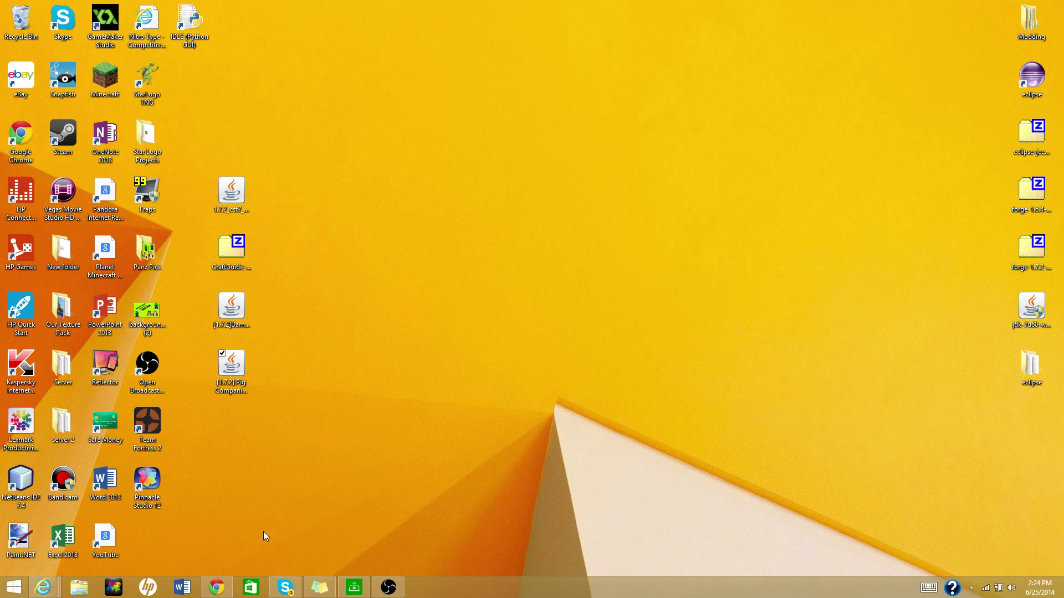
Start the Minecraft launcher from the desktop and close it again.
double_click(108, 88)
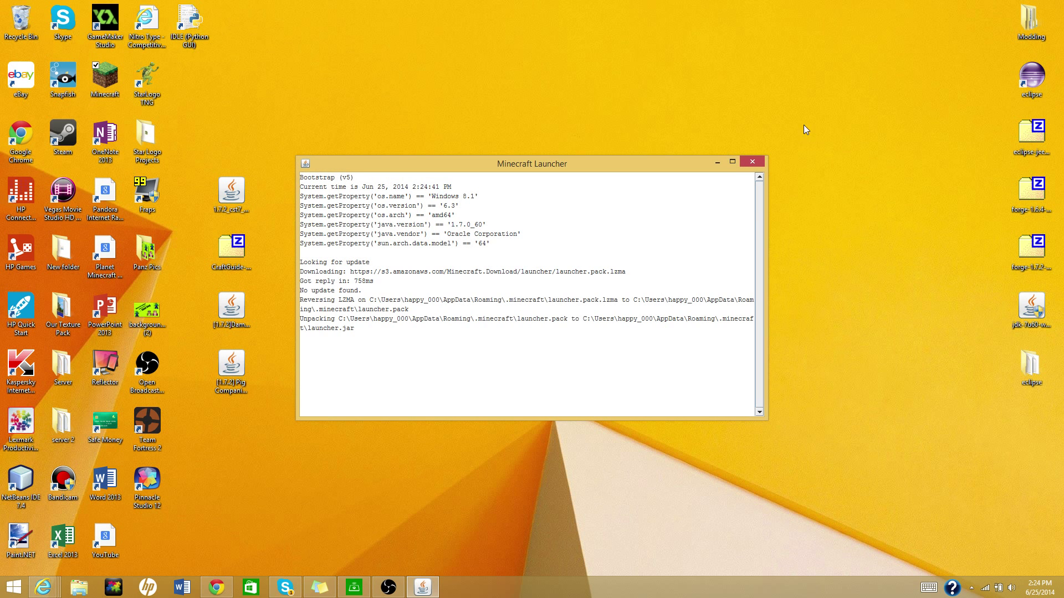
click(753, 162)
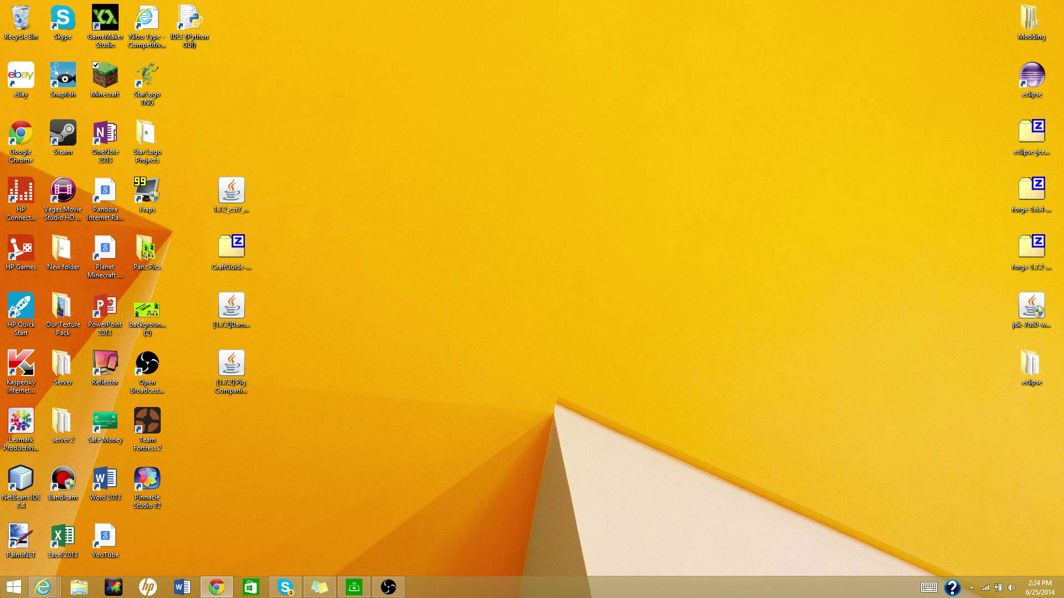
Search Windows for %appdata%, open the mods folder inside .minecraft, and check the DamageIndicators mod file there.
key(super)
click(1018, 47)
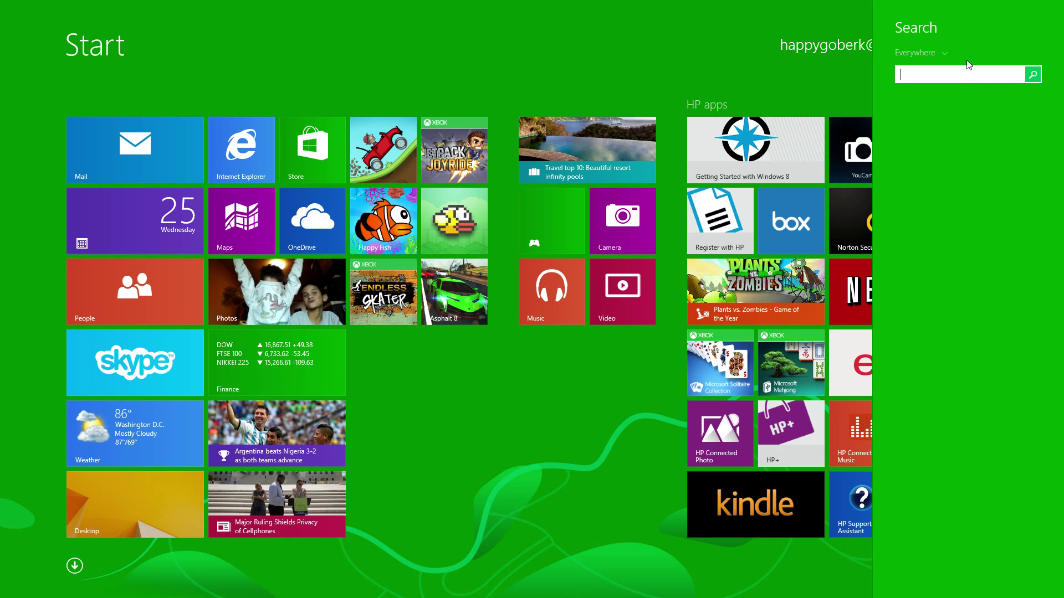
text(%a)
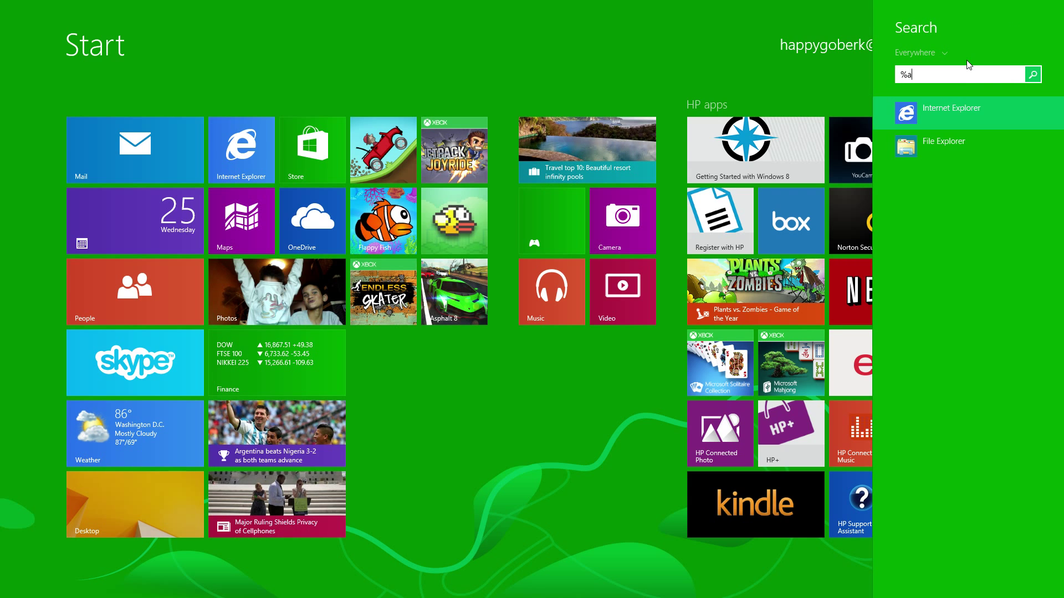
text(ppdata%)
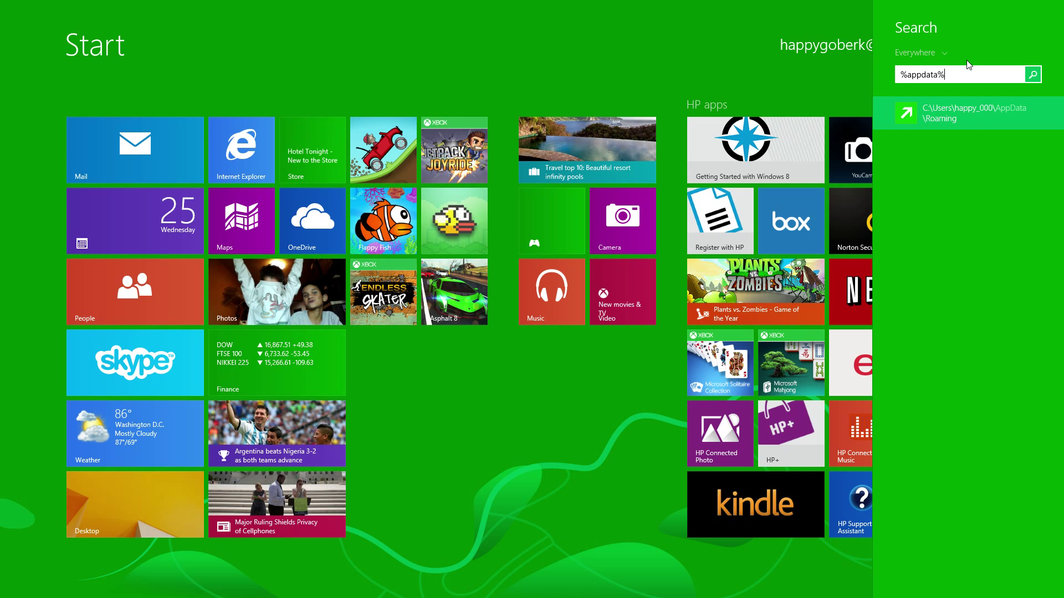
key(Return)
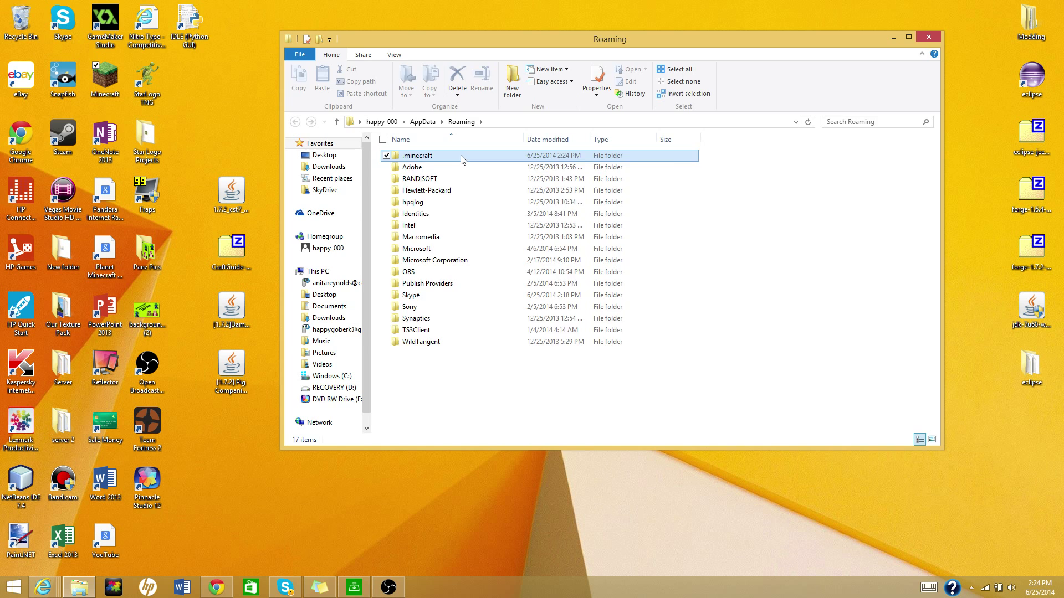
double_click(463, 157)
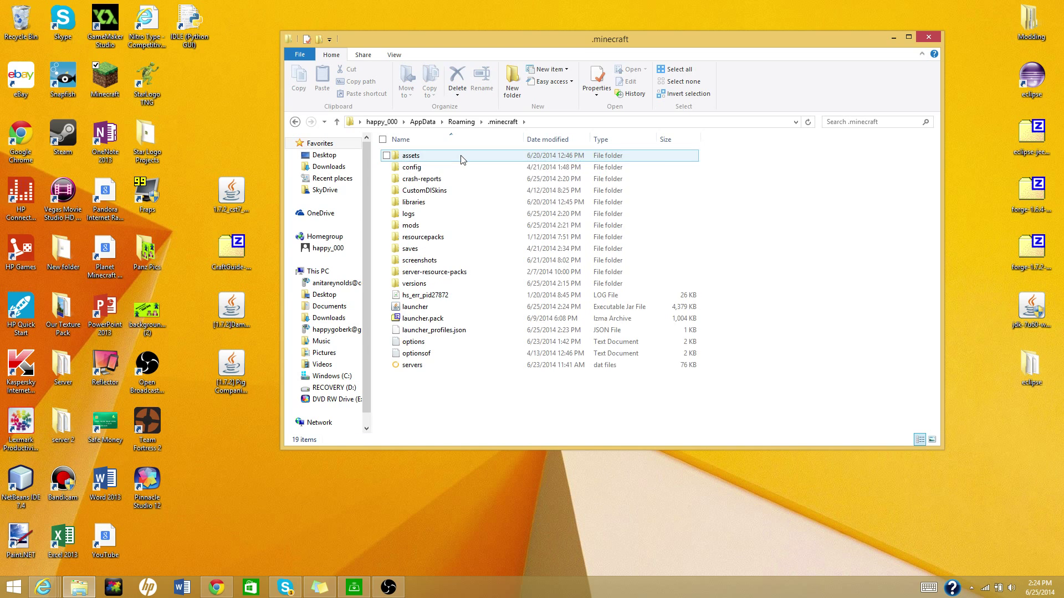
double_click(435, 227)
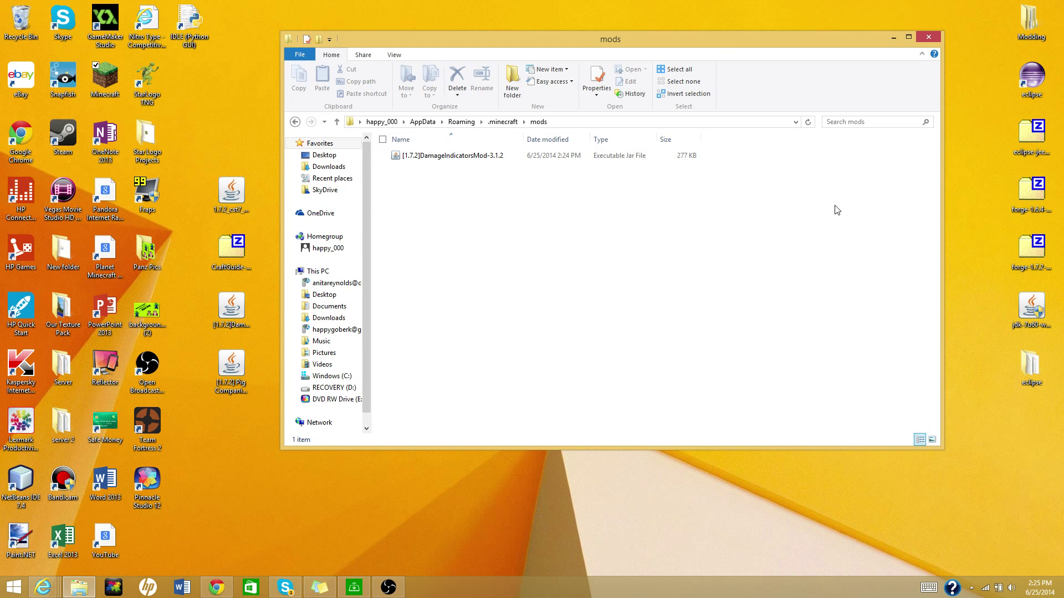
drag(804, 167, 501, 151)
click(504, 206)
Return to the .minecraft folder, look inside its resourcepacks folder, and close the File Explorer window.
click(294, 121)
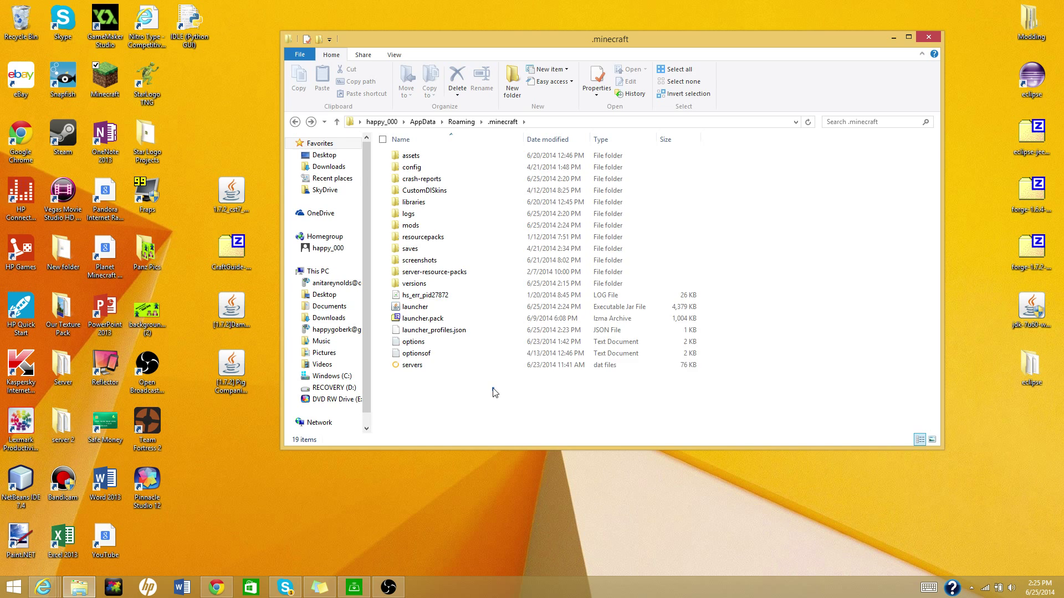
drag(493, 391, 471, 161)
click(859, 260)
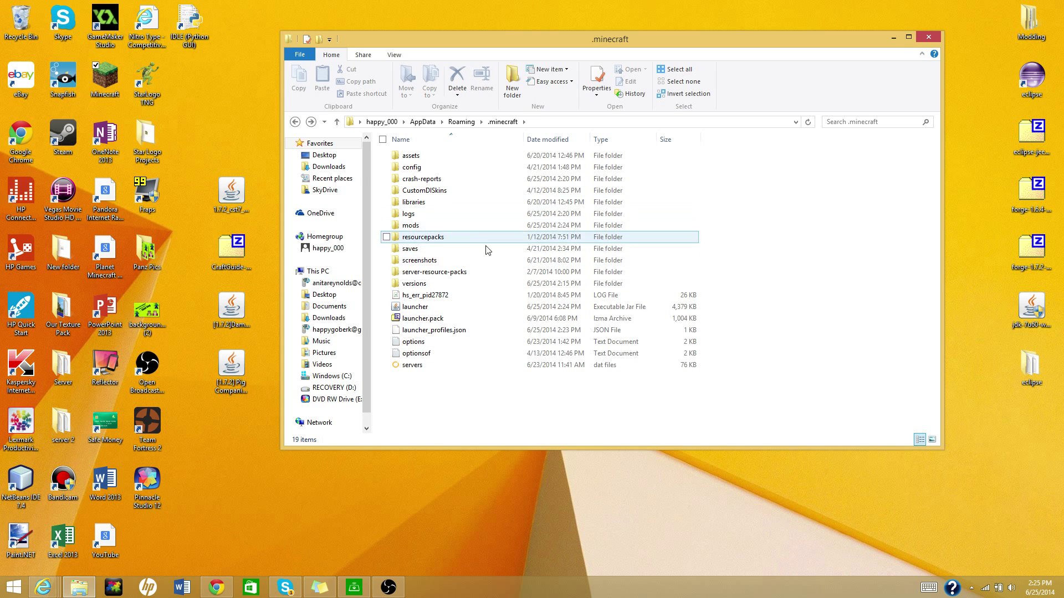
double_click(455, 237)
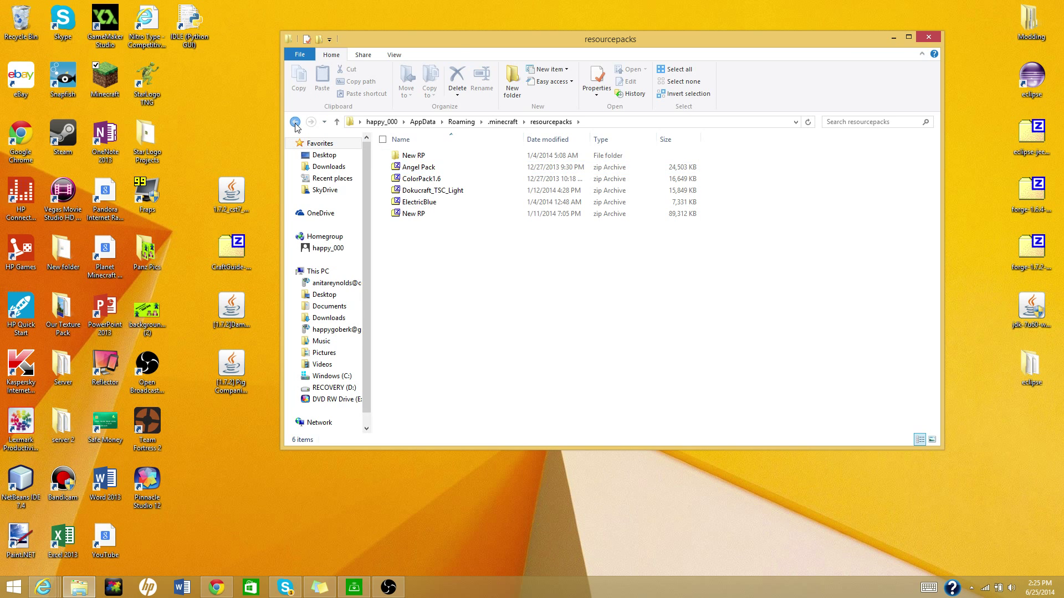
click(295, 121)
click(927, 37)
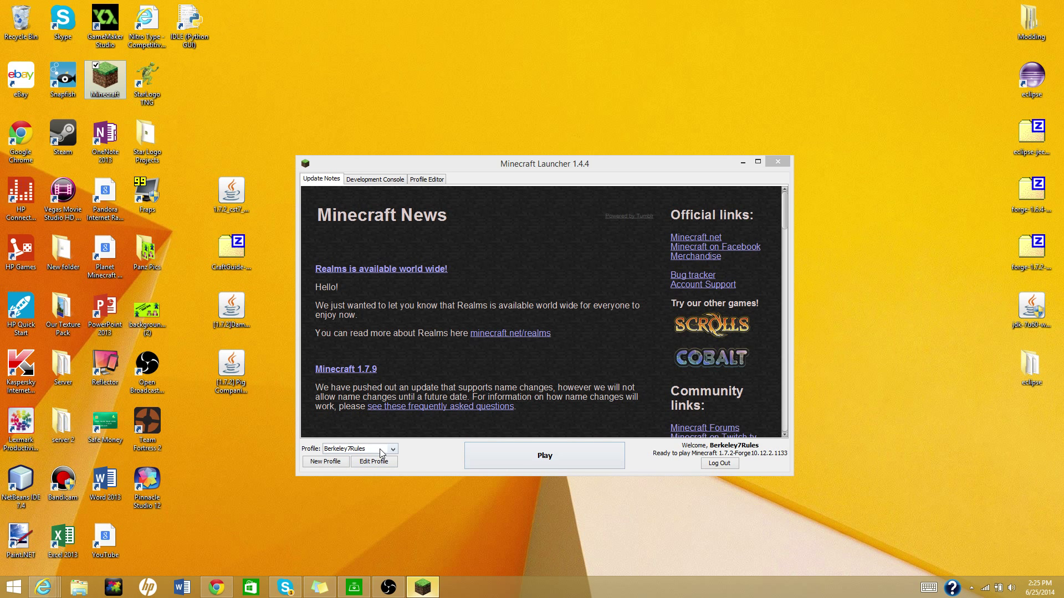
Set the launcher profile to use release 1.7.2-Forge10.12.2.1133, save the profile and launch the game.
click(380, 462)
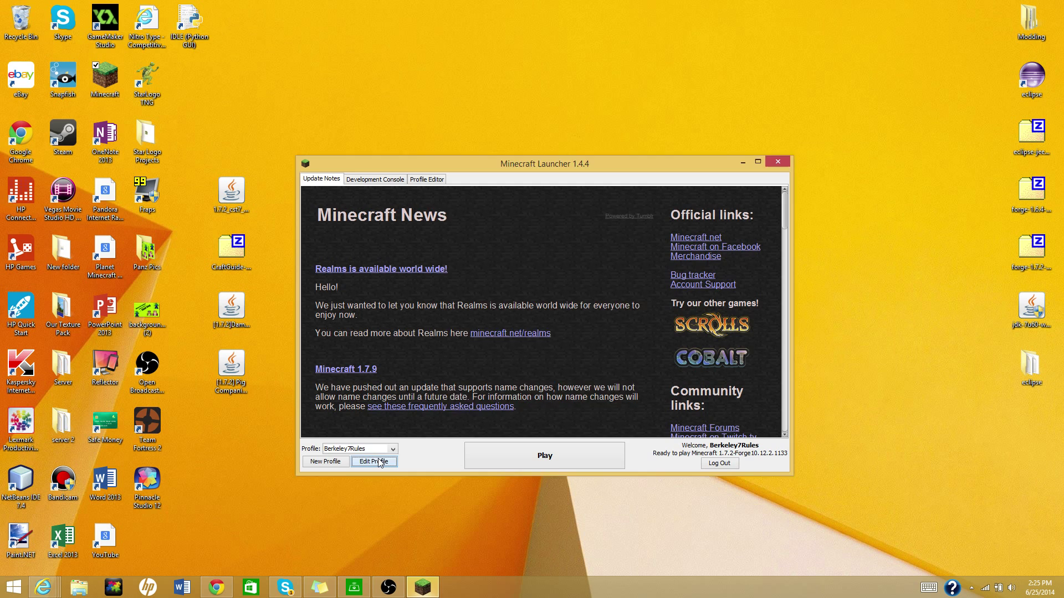
click(585, 361)
scroll(542, 388, up, 3)
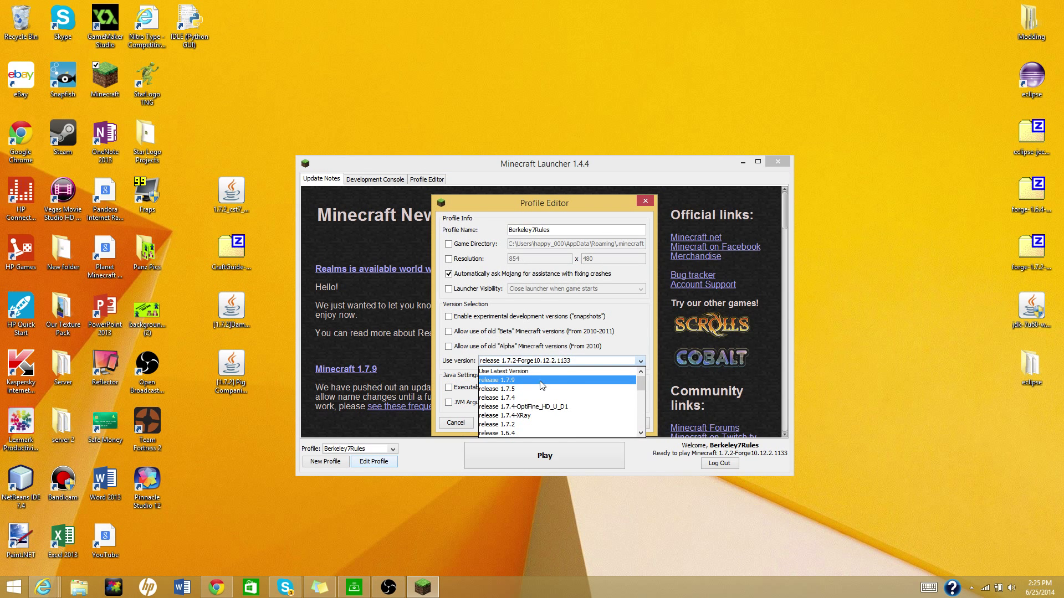
click(523, 382)
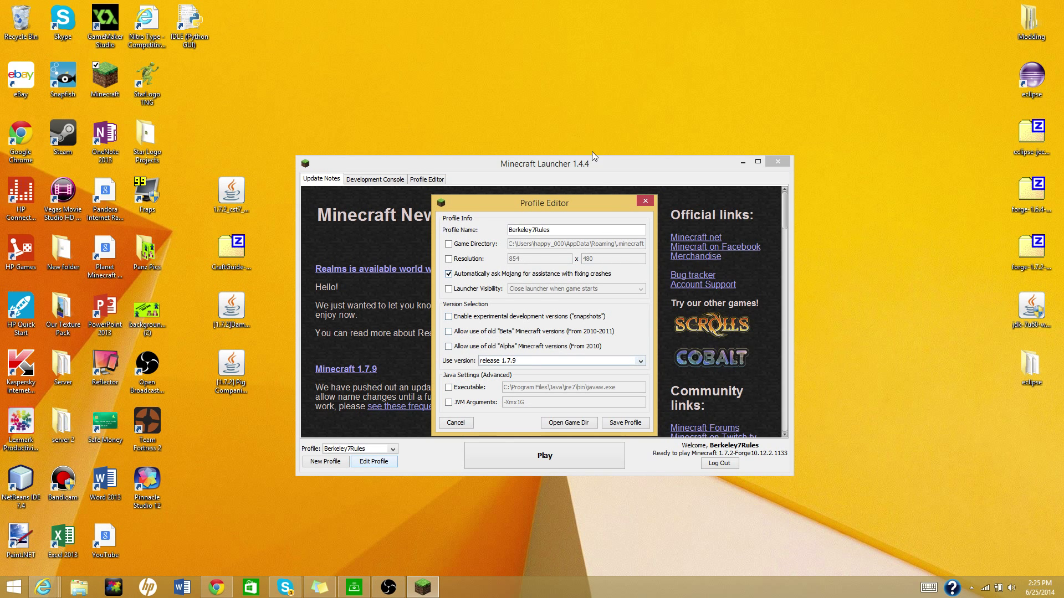
click(566, 362)
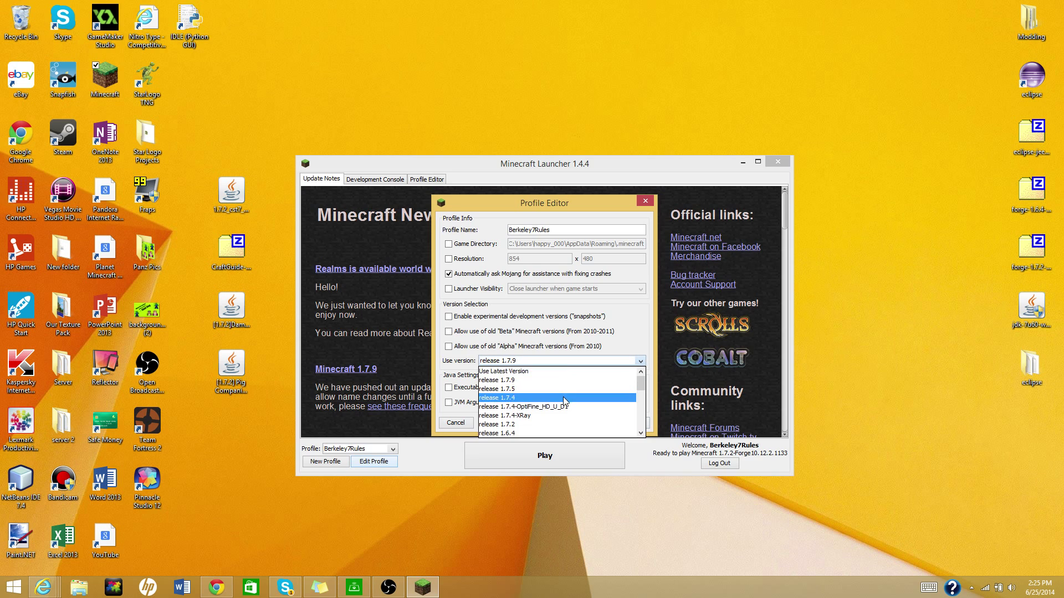
scroll(571, 416, down, 8)
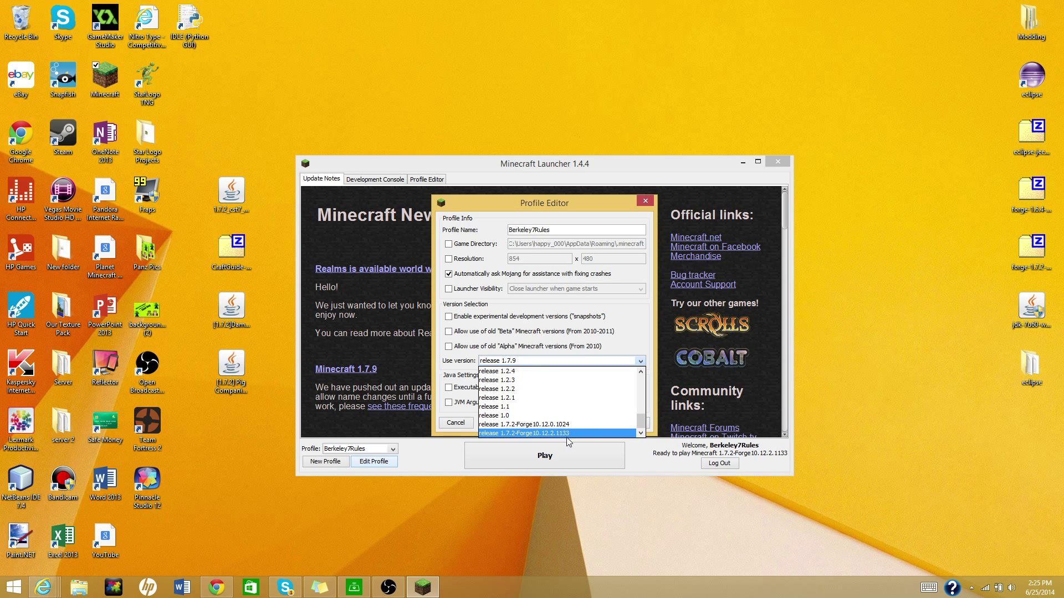
click(531, 435)
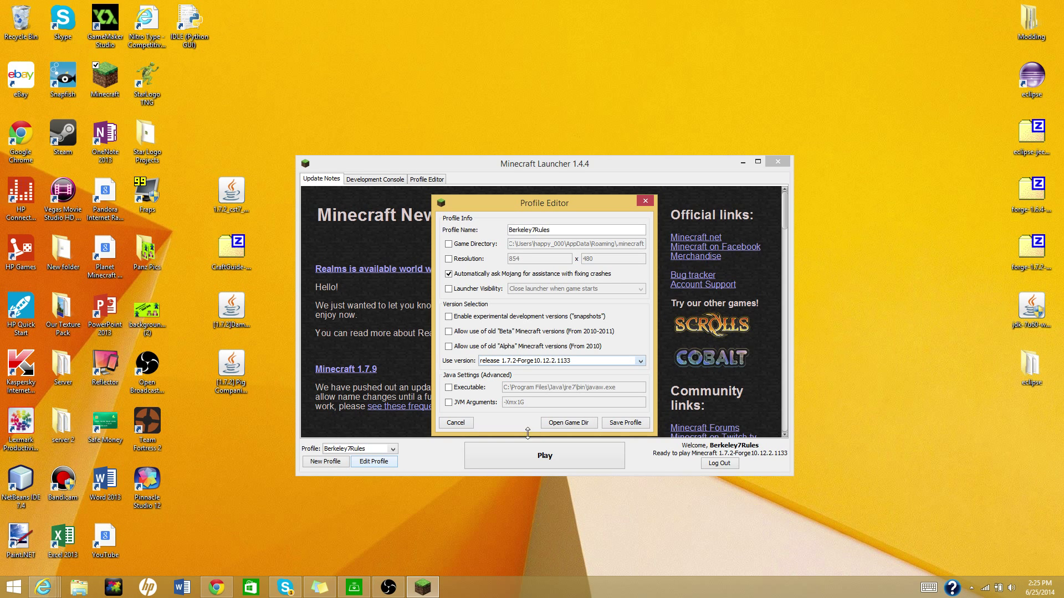
click(625, 423)
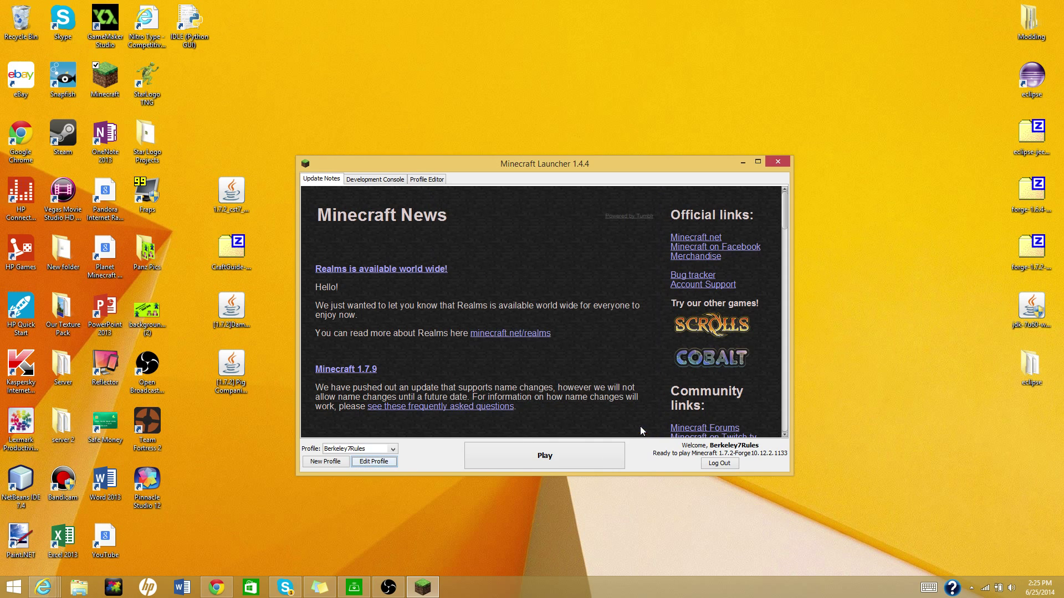
click(596, 452)
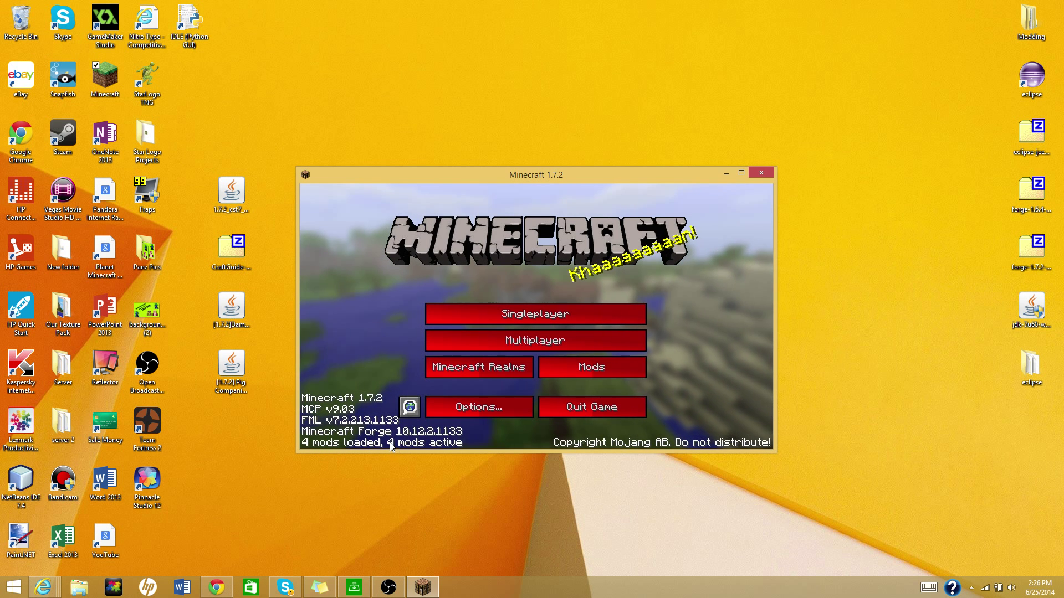
Open the in-game mod list, review the Forge entries and the Damage Indicators details, and return to the main menu.
click(560, 367)
click(354, 317)
click(366, 275)
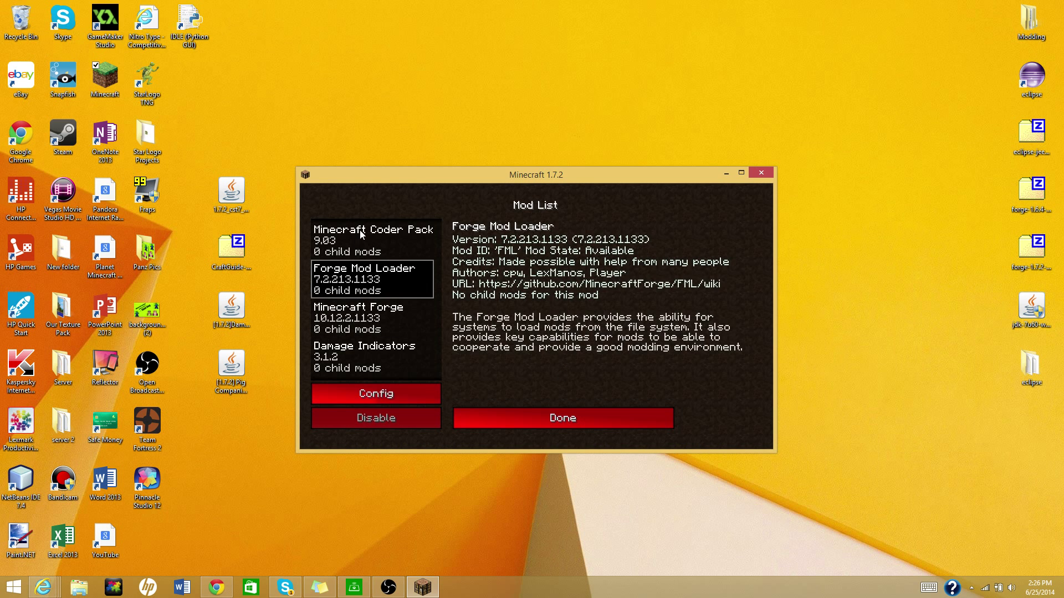
click(371, 314)
click(371, 292)
click(383, 251)
click(371, 302)
click(365, 352)
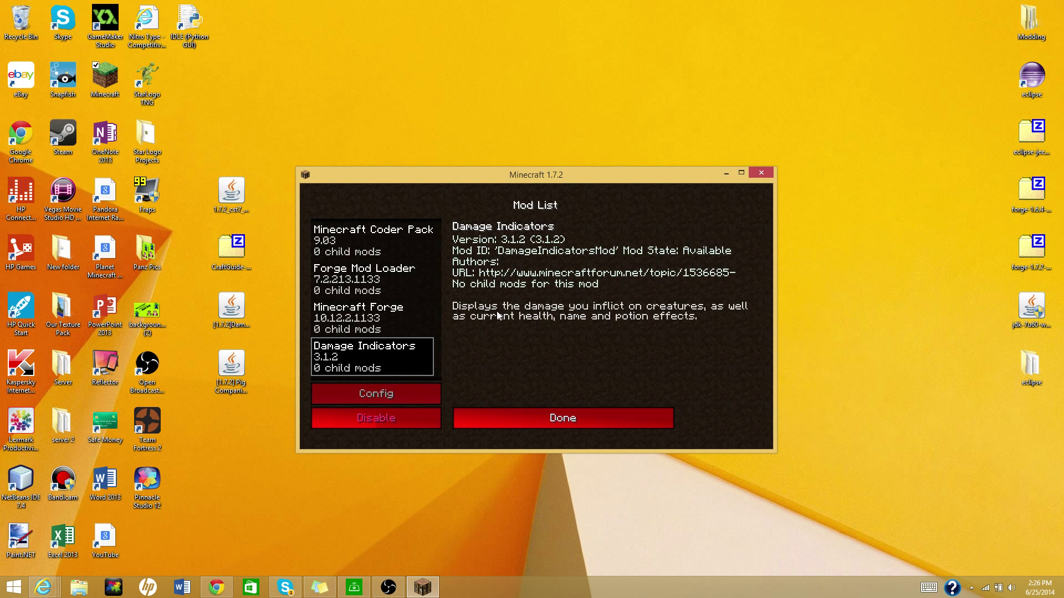
click(608, 424)
Load the singleplayer world Test and remove the item from the fifth hotbar slot in the creative inventory.
click(543, 321)
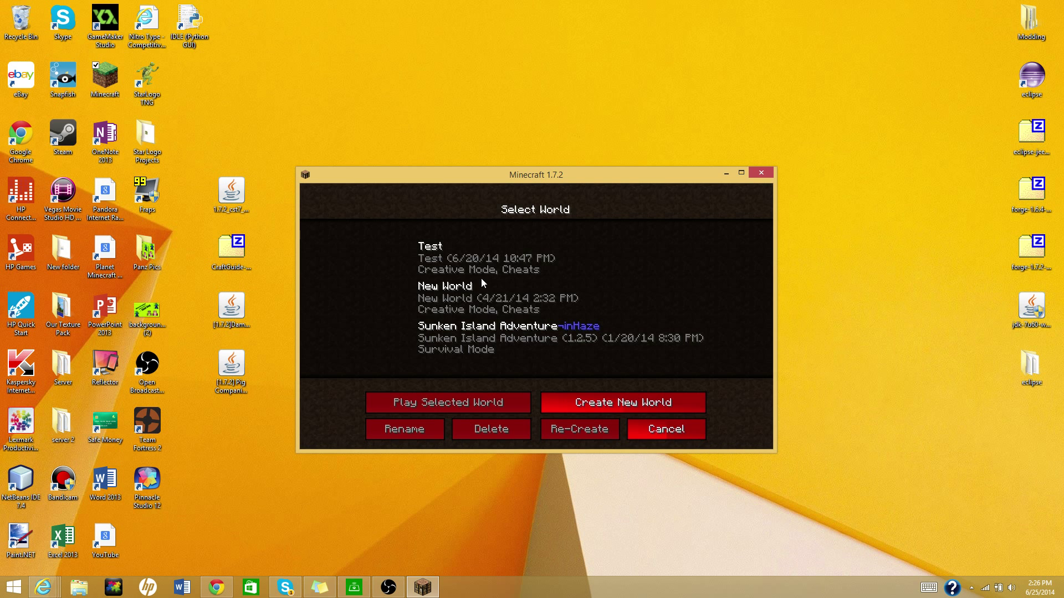
double_click(496, 262)
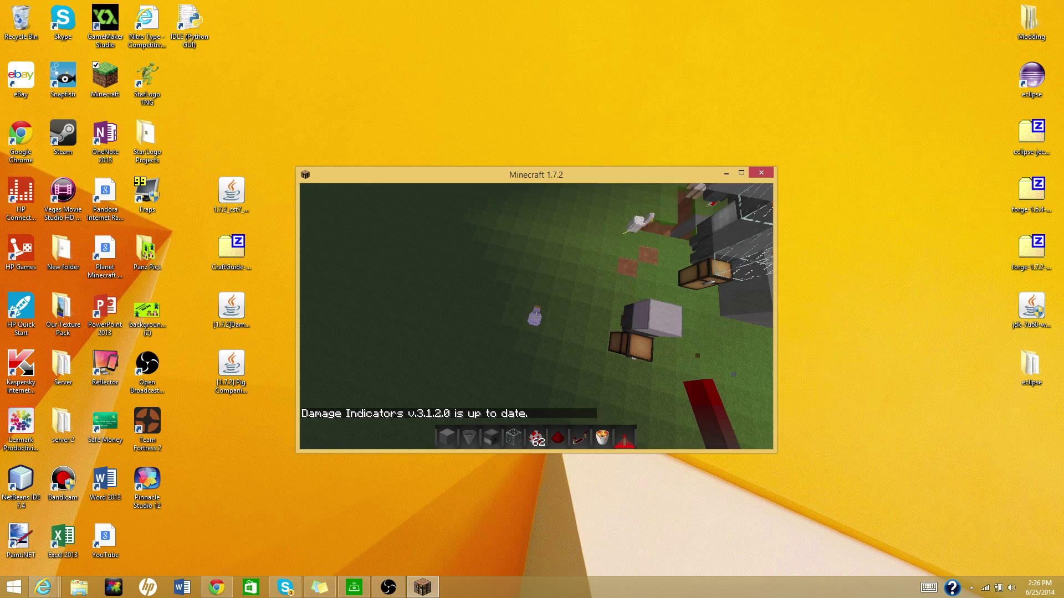
key(e)
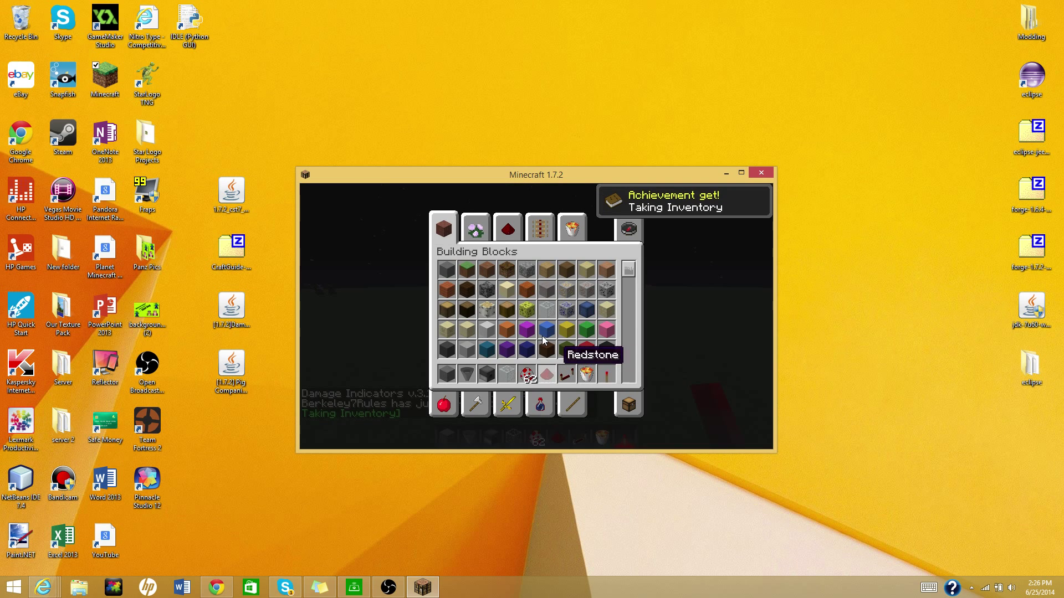
click(526, 375)
click(565, 330)
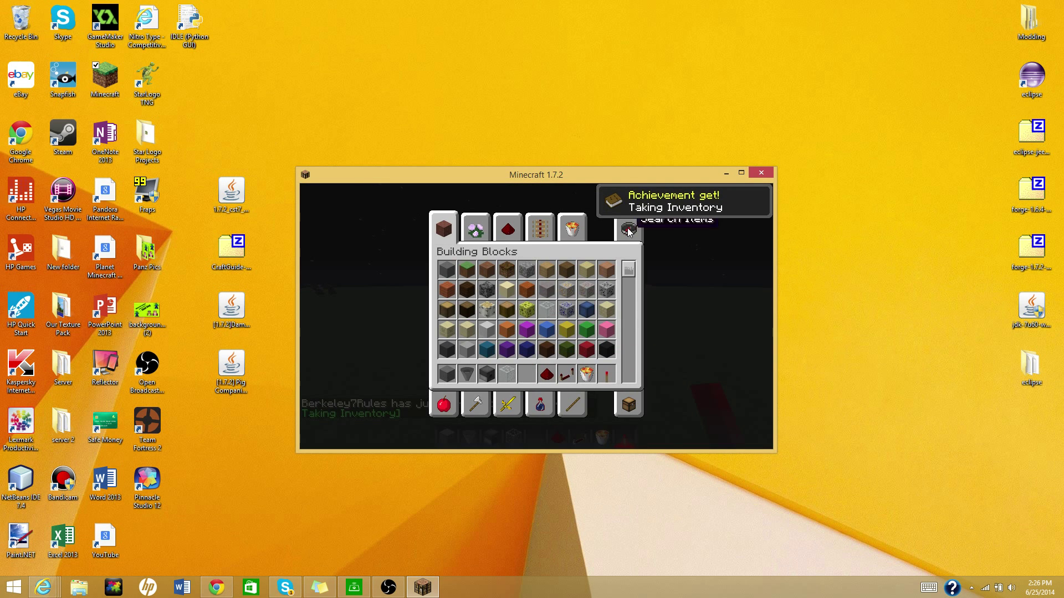
Search the creative items for "spawn", place the Spawn Wolf egg in the fifth hotbar slot and leave the inventory.
click(629, 232)
text(spawn)
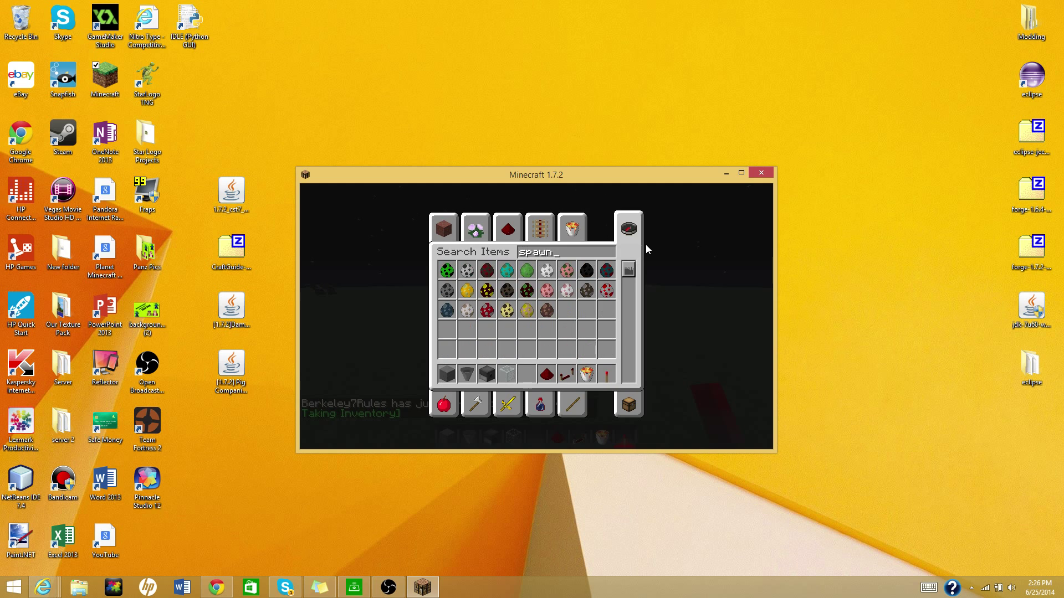
click(463, 314)
click(527, 373)
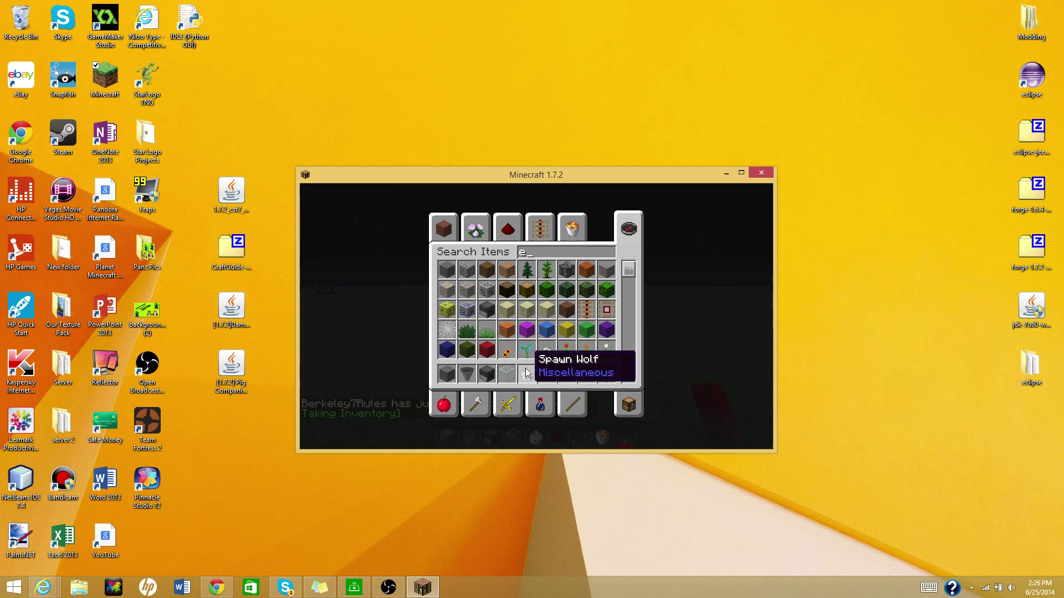
key(e)
Use the Spawn Wolf egg on the grass, and switch the held item to Stone.
scroll(536, 316, down, 5)
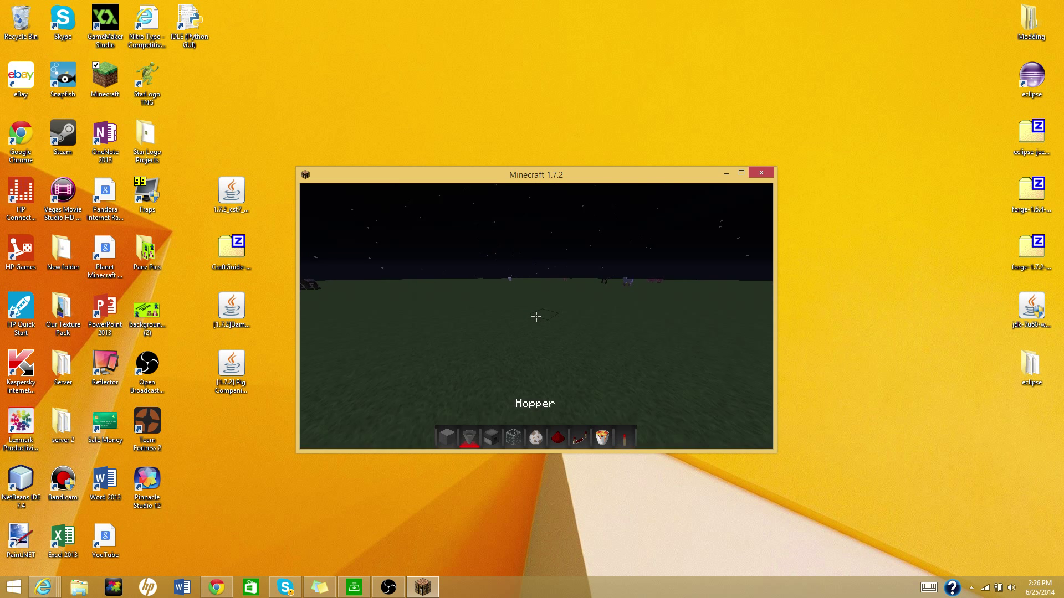
right_click(537, 316)
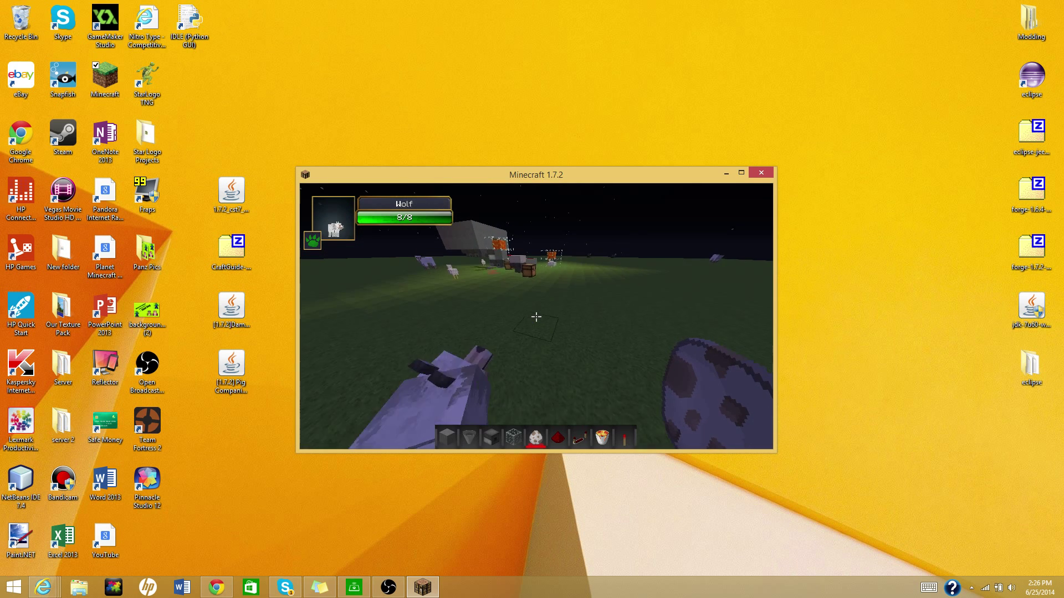
right_click(536, 316)
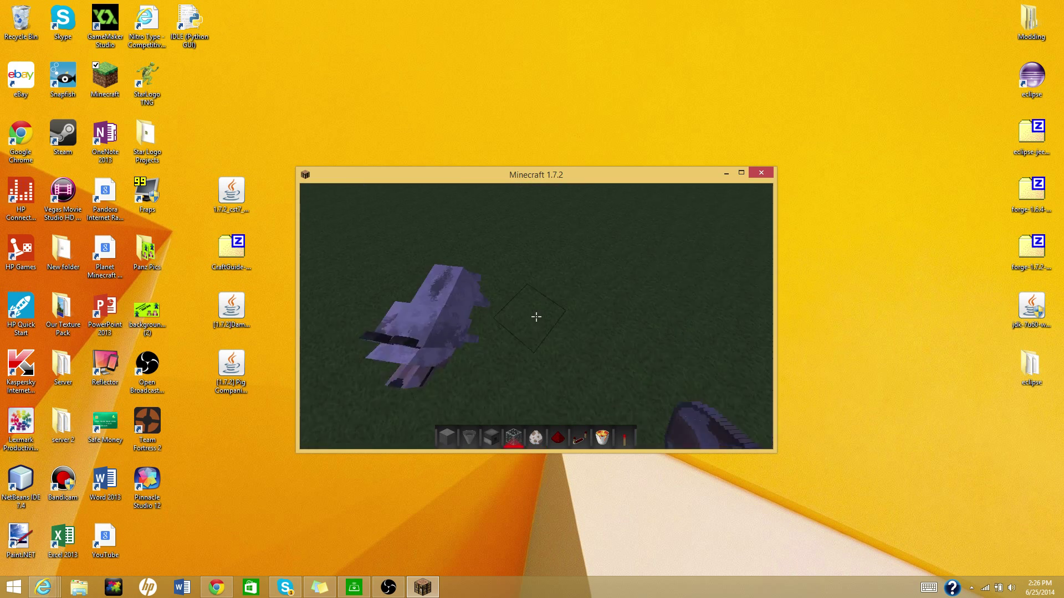
scroll(537, 316, down, 1)
scroll(536, 316, down, 4)
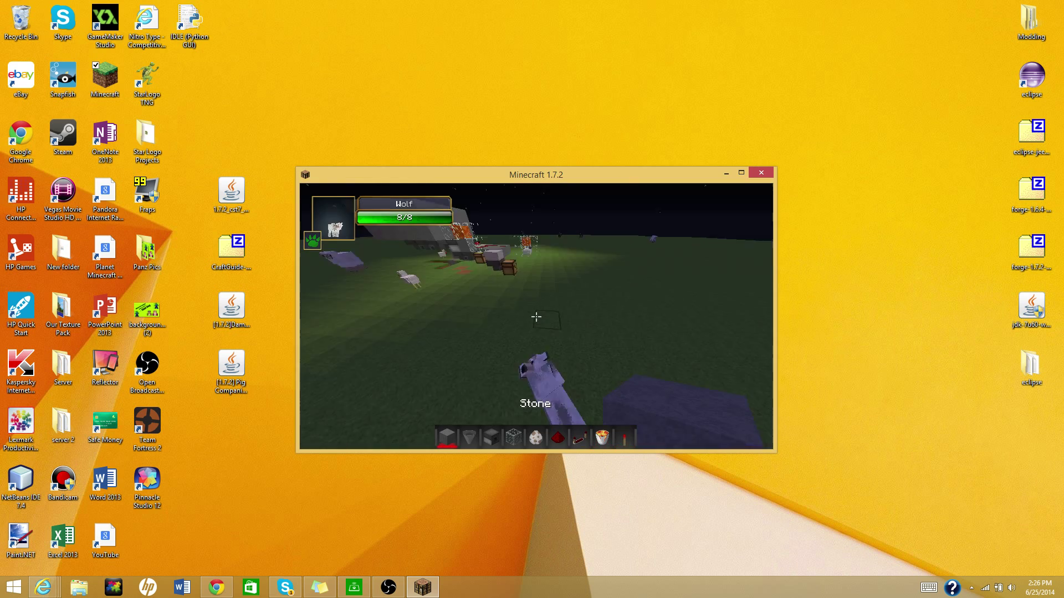
Move around the redstone and lava builds, aiming at nearby mobs to examine their health indicators.
key(w)
right_click(536, 316)
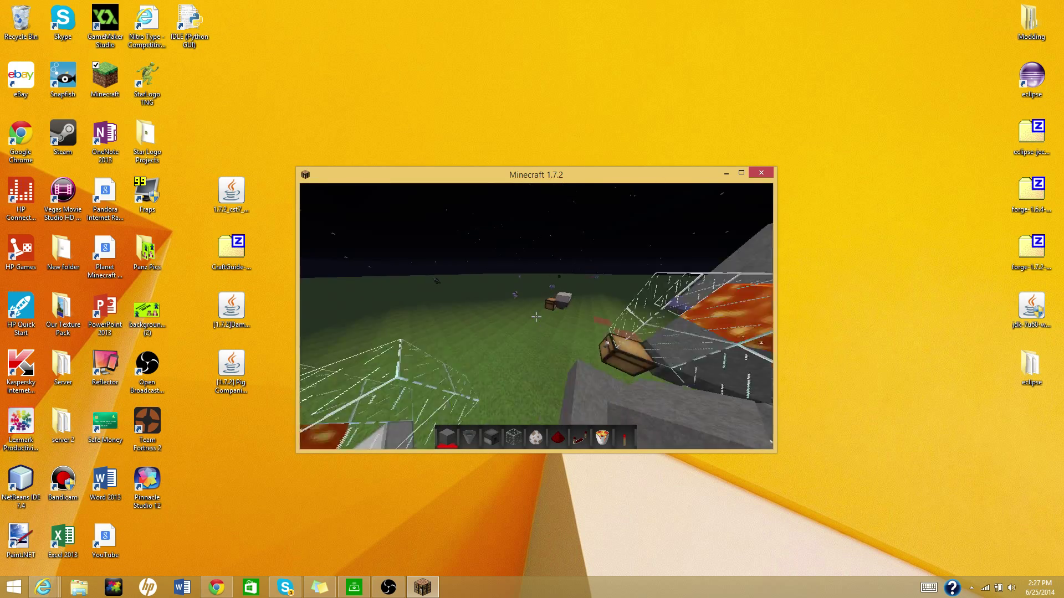
key(w)
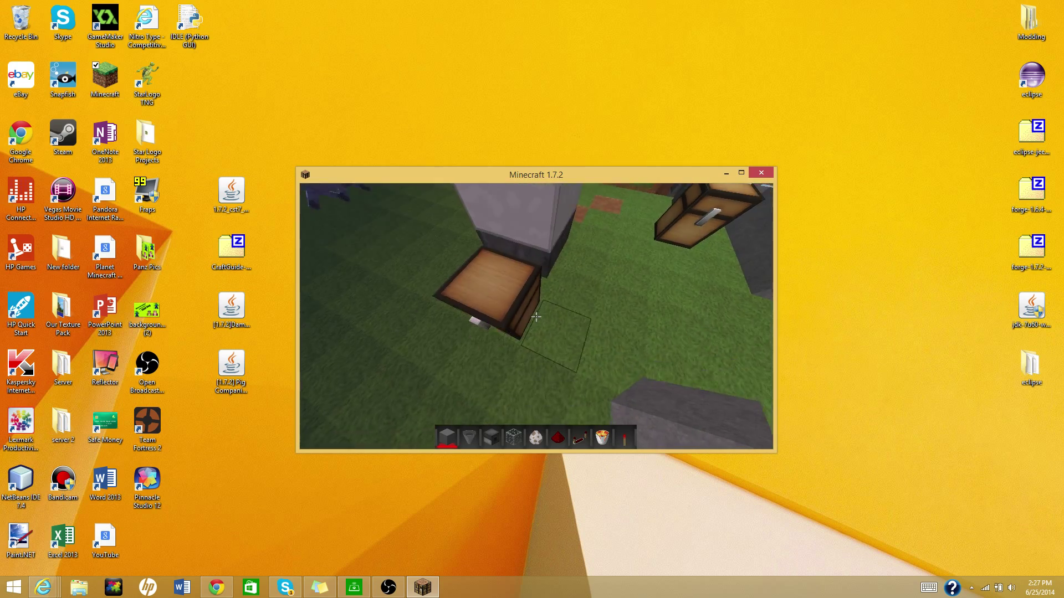
key(s)
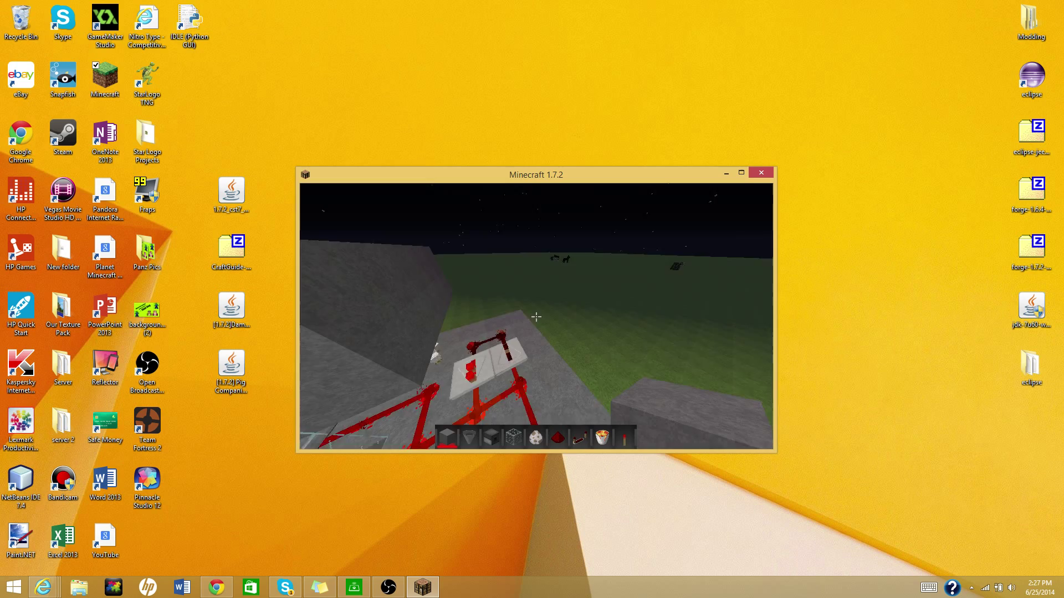
mouse_move(536, 316)
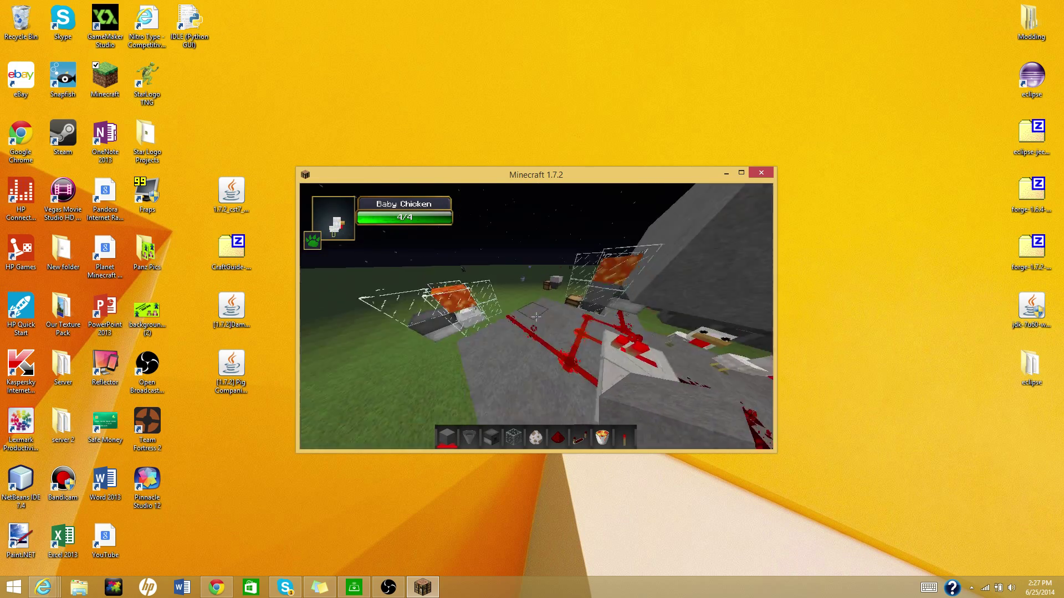
key(w)
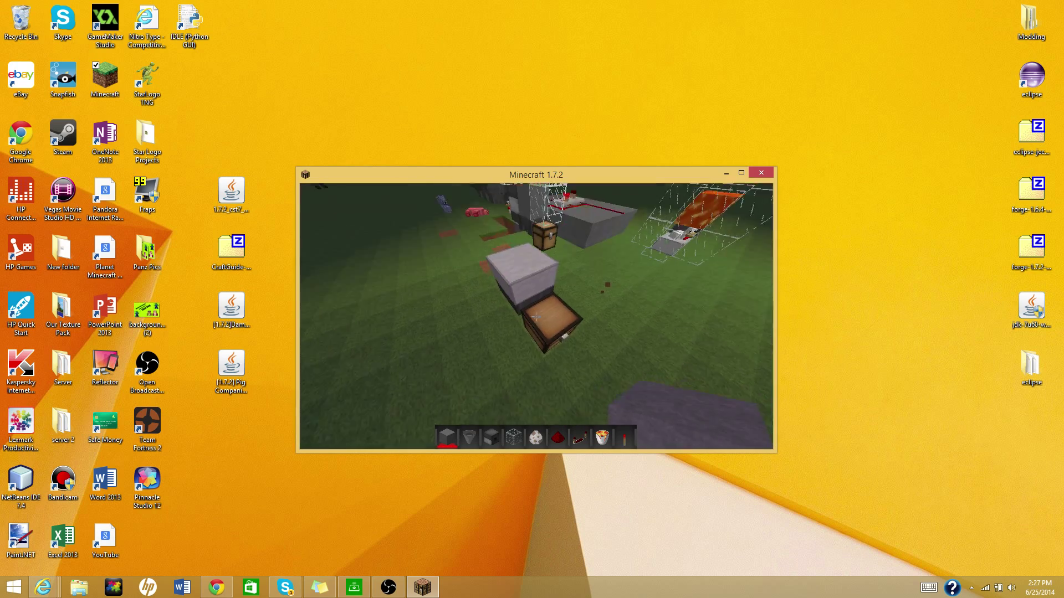